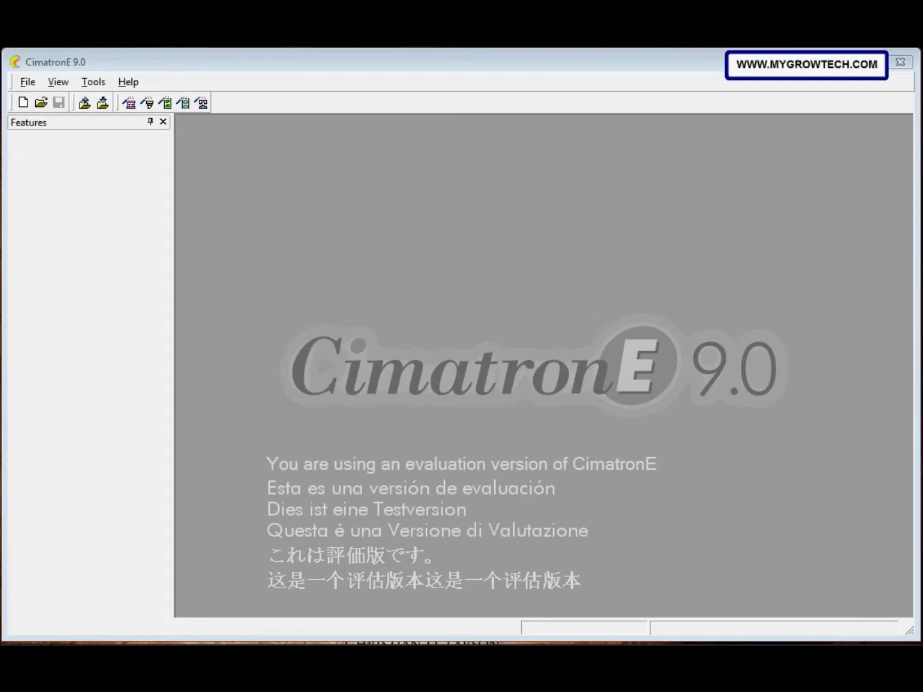
key("alt+Tab")
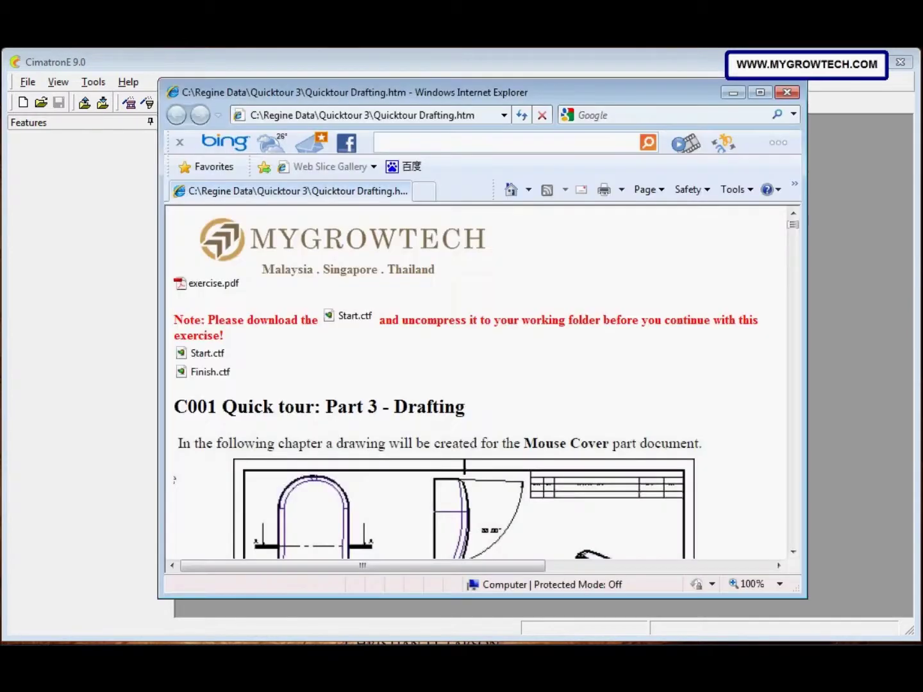
right_click(348, 320)
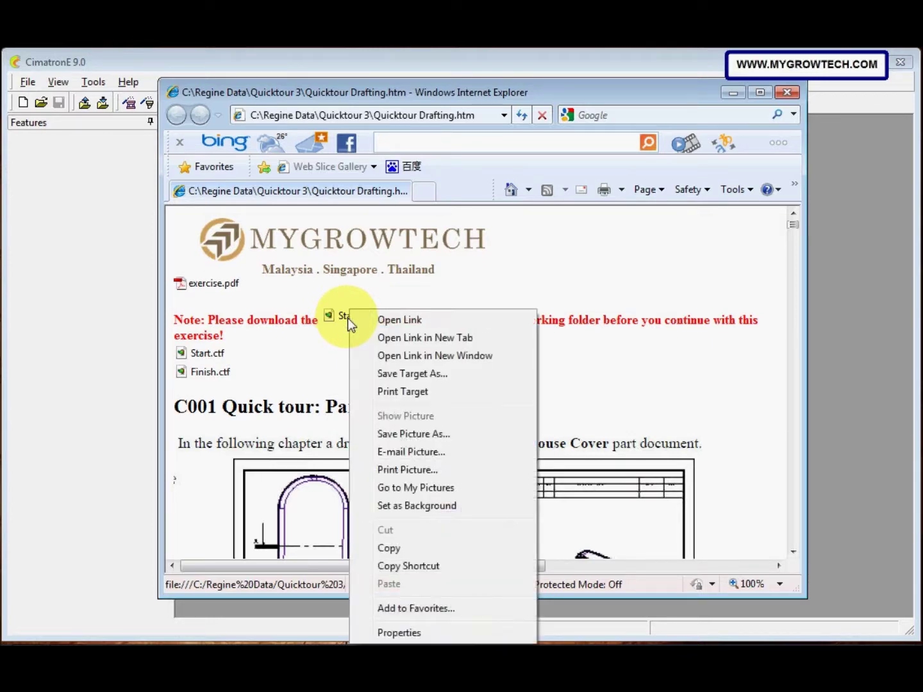
left_click(393, 373)
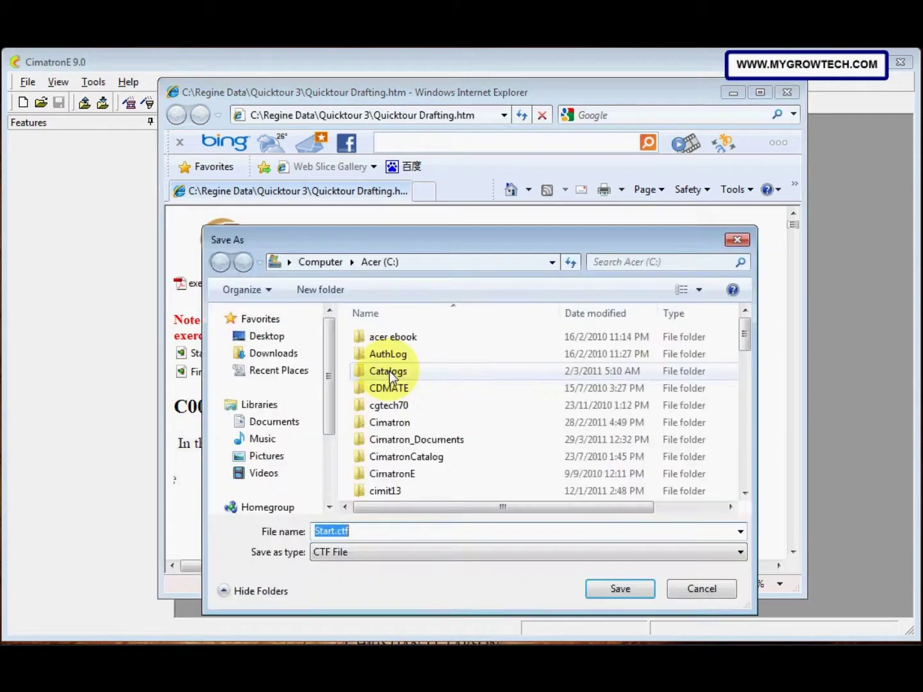
mouse_move(745, 346)
left_mouse_down()
mouse_move(746, 404)
mouse_move(747, 367)
left_mouse_up()
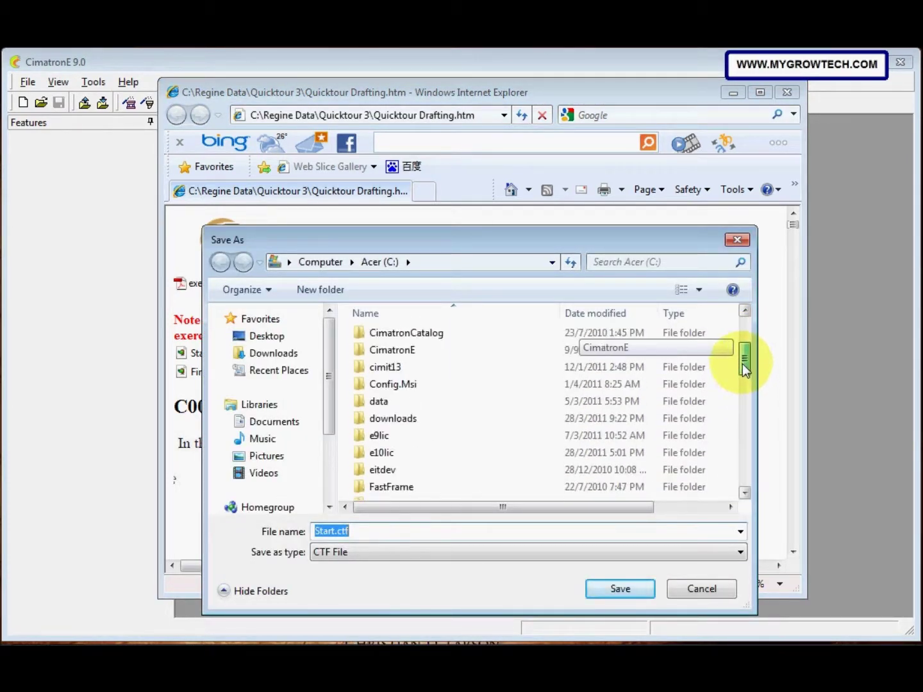
left_click(736, 240)
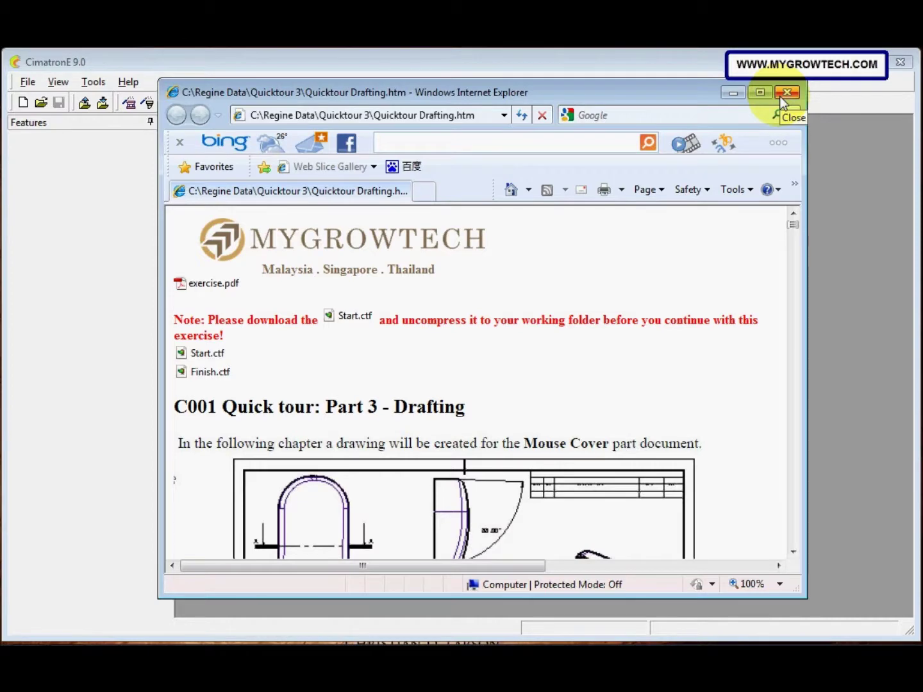
left_click(787, 93)
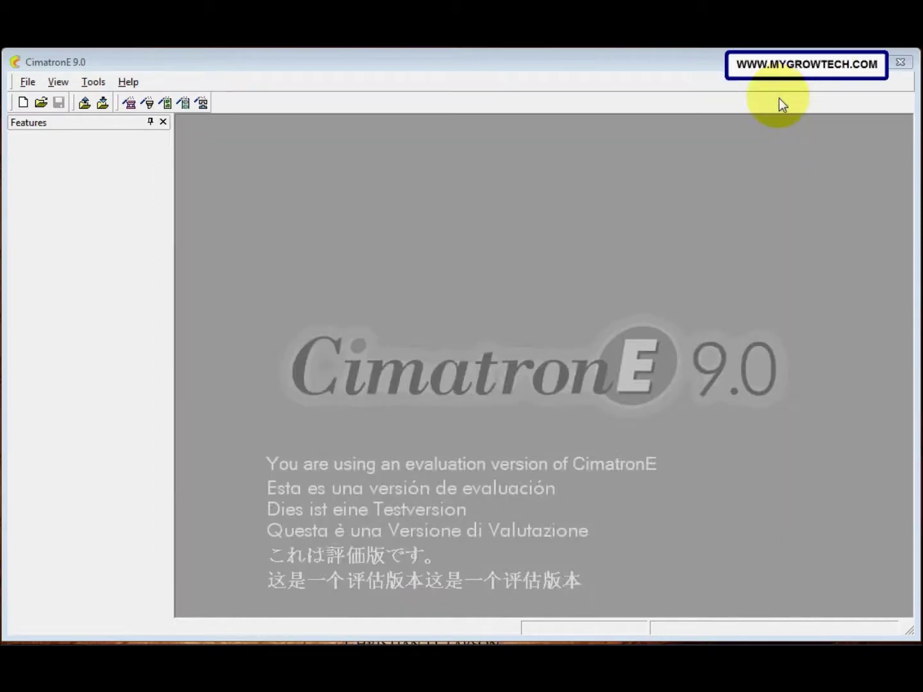
Create a new drawing file in millimetres, dismissing the Internet Explorer crash notice.
left_click(25, 103)
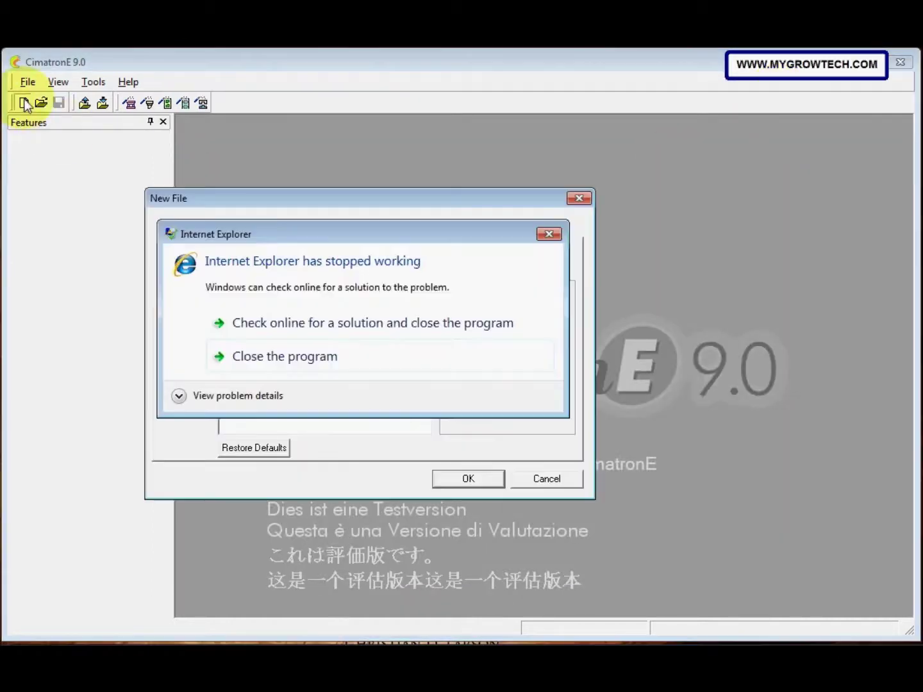
left_click(389, 364)
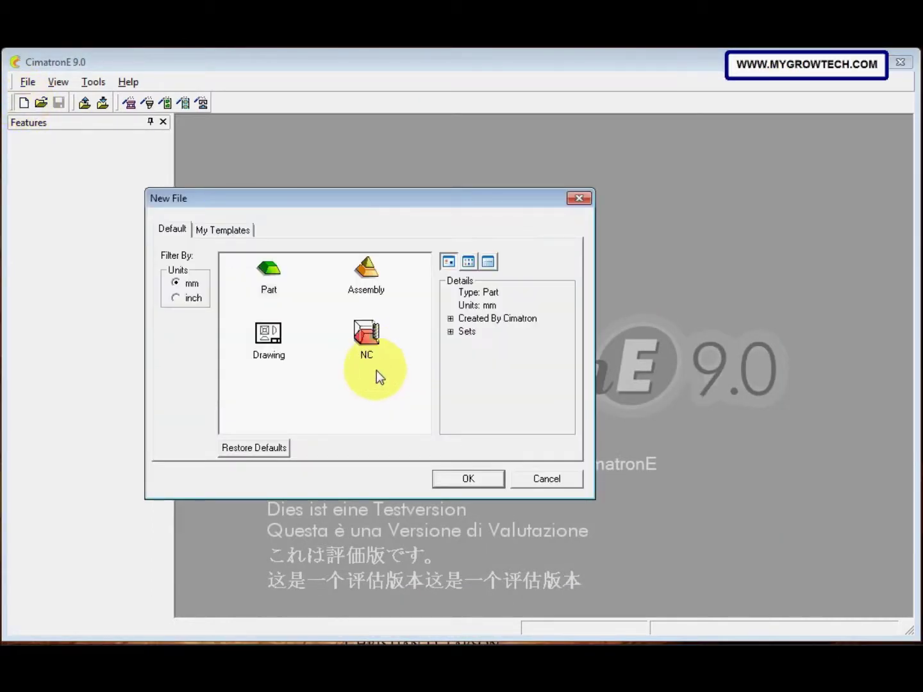
left_click(275, 346)
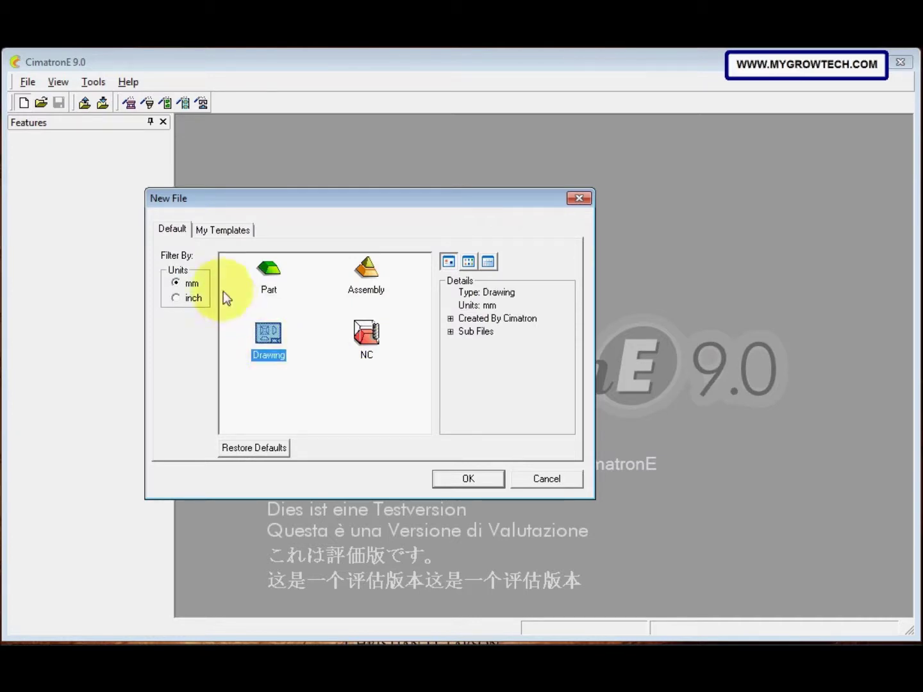
left_click(468, 479)
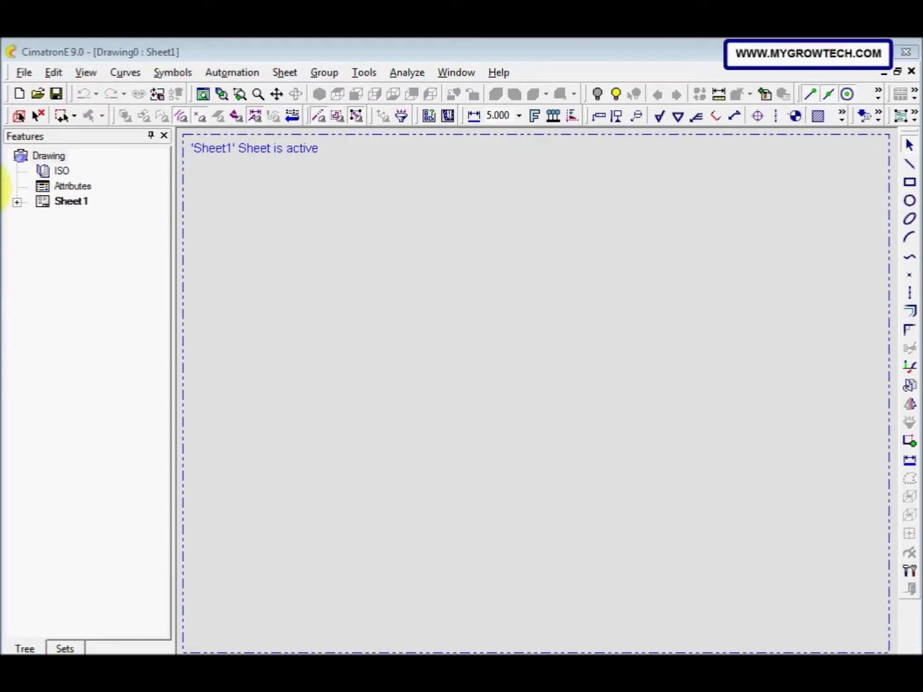
Apply the A3 frame to Sheet1.
left_click(17, 202)
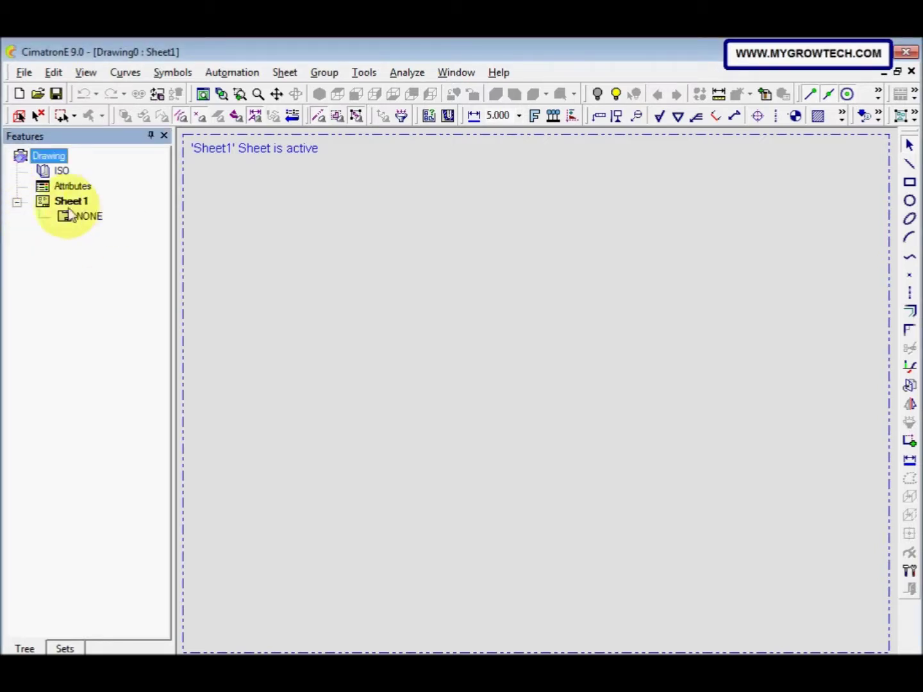
double_click(96, 219)
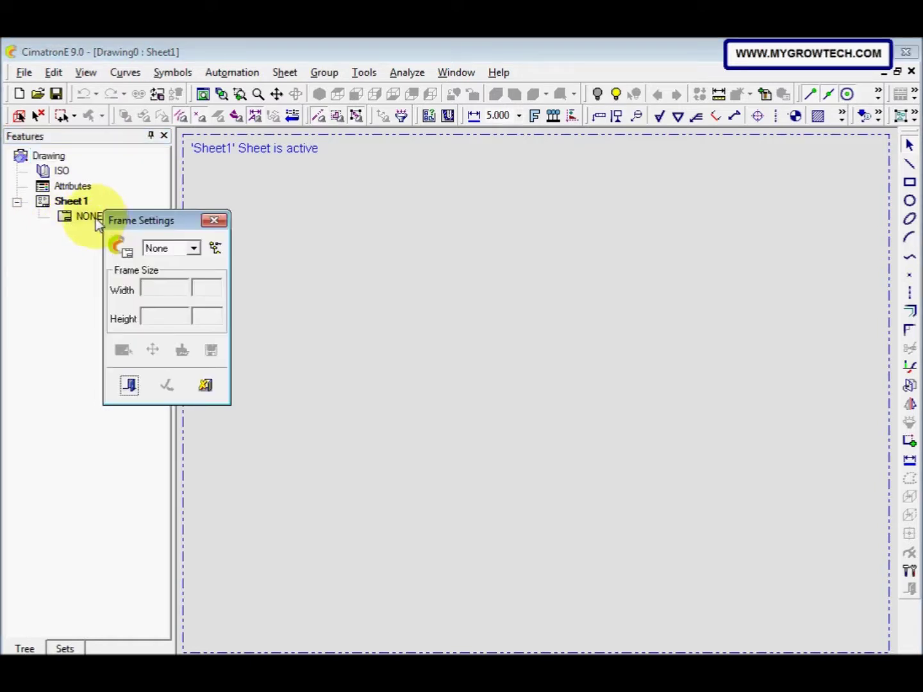
left_click(193, 248)
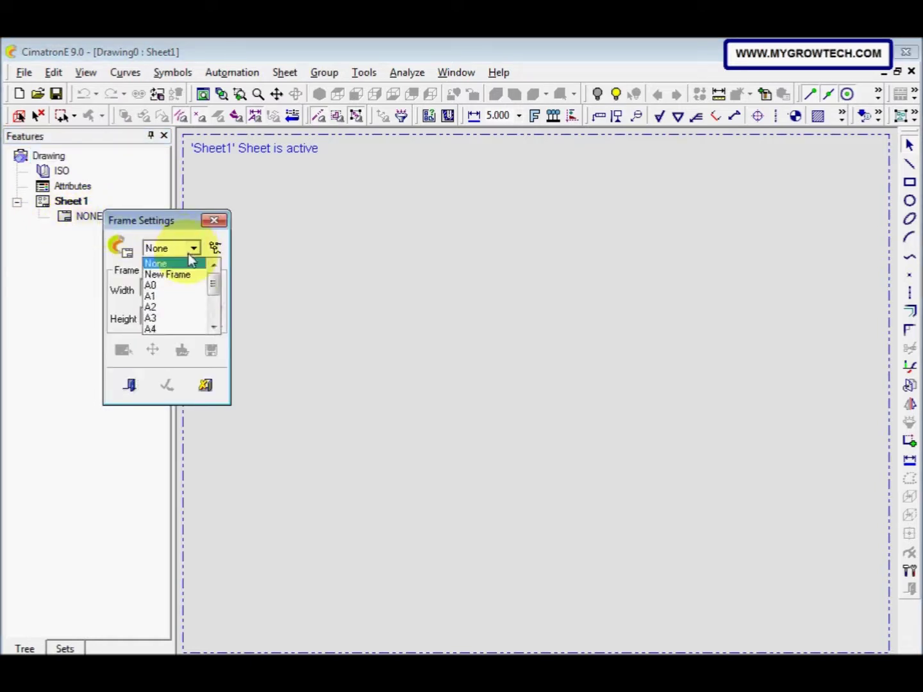
left_click(180, 318)
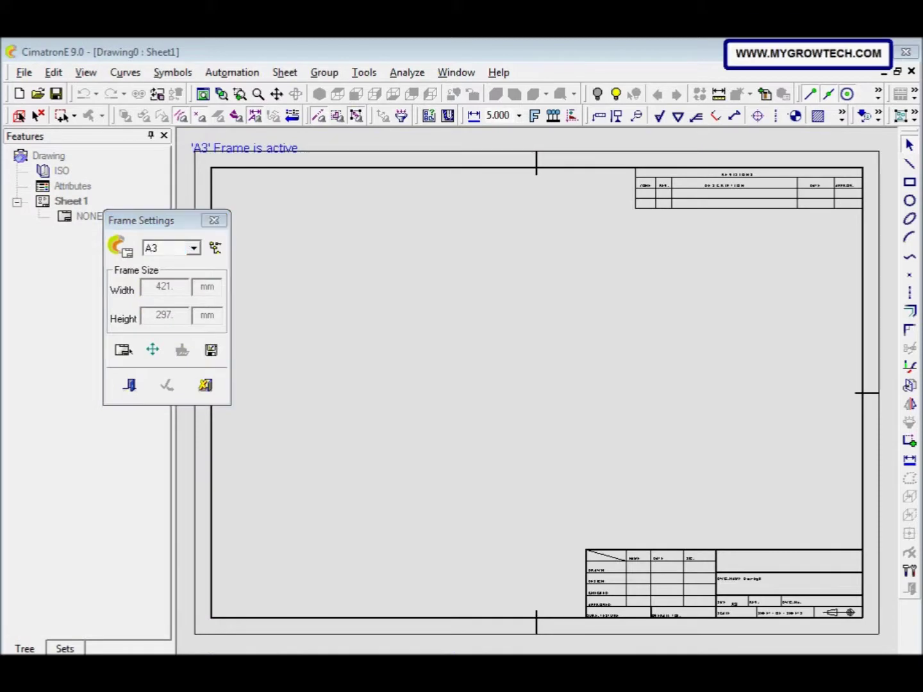
left_click(134, 386)
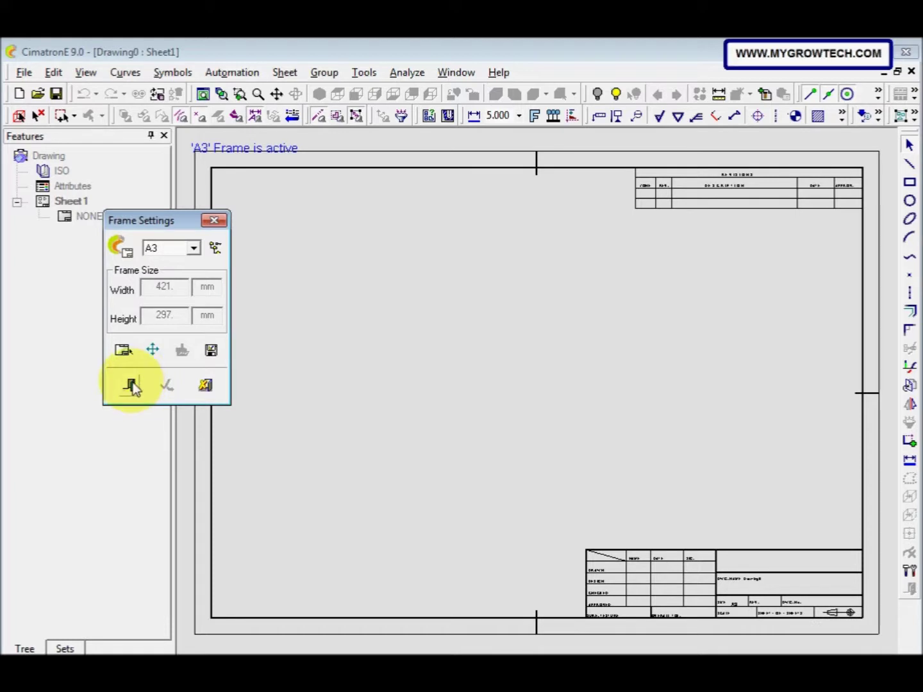
left_click(132, 386)
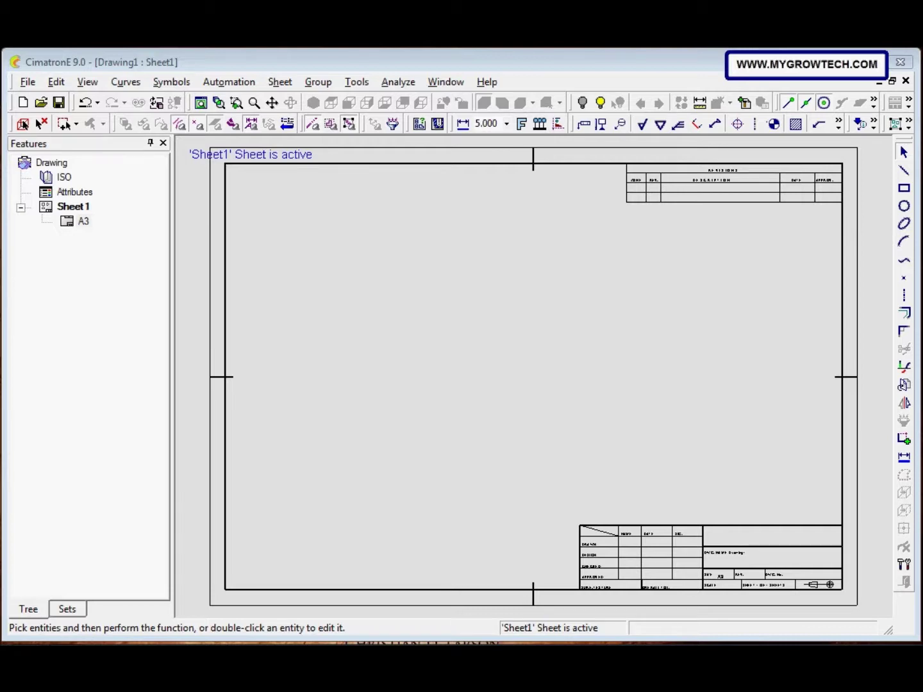
Open the Start.ctf archive for unpacking.
left_click(26, 84)
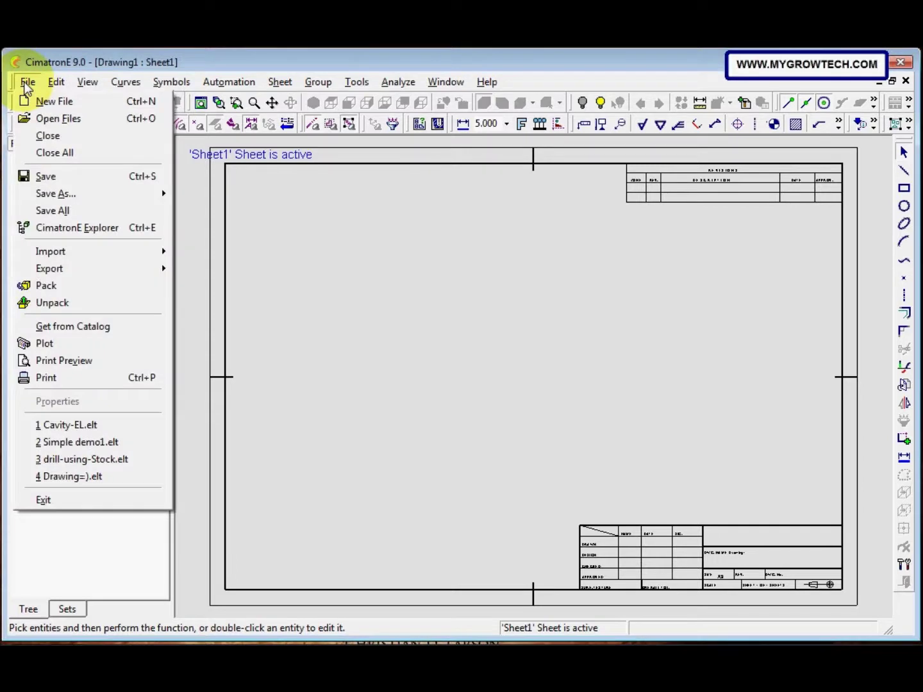
left_click(49, 307)
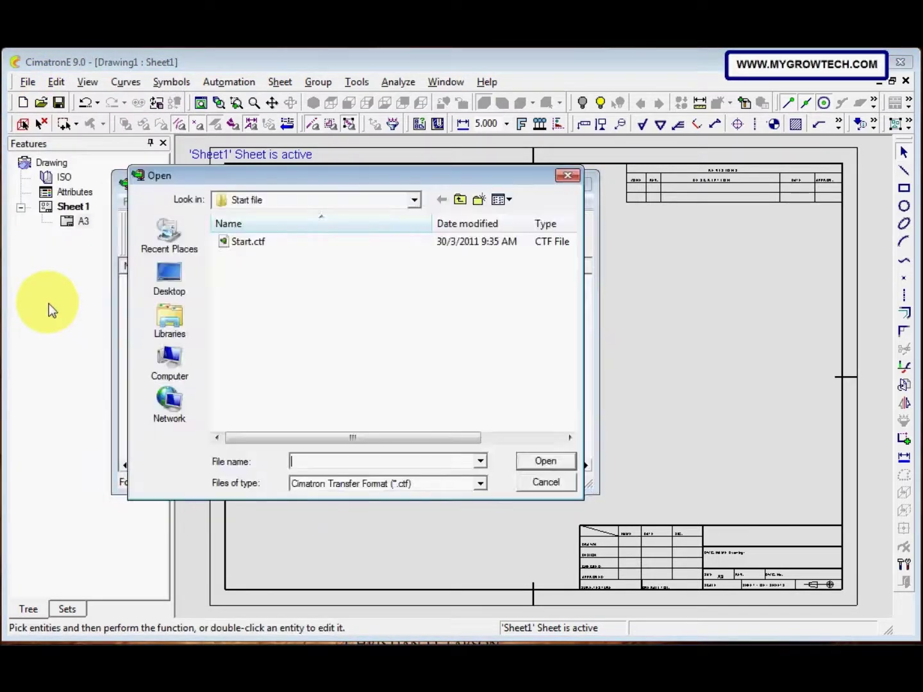
left_click(296, 242)
left_click(542, 456)
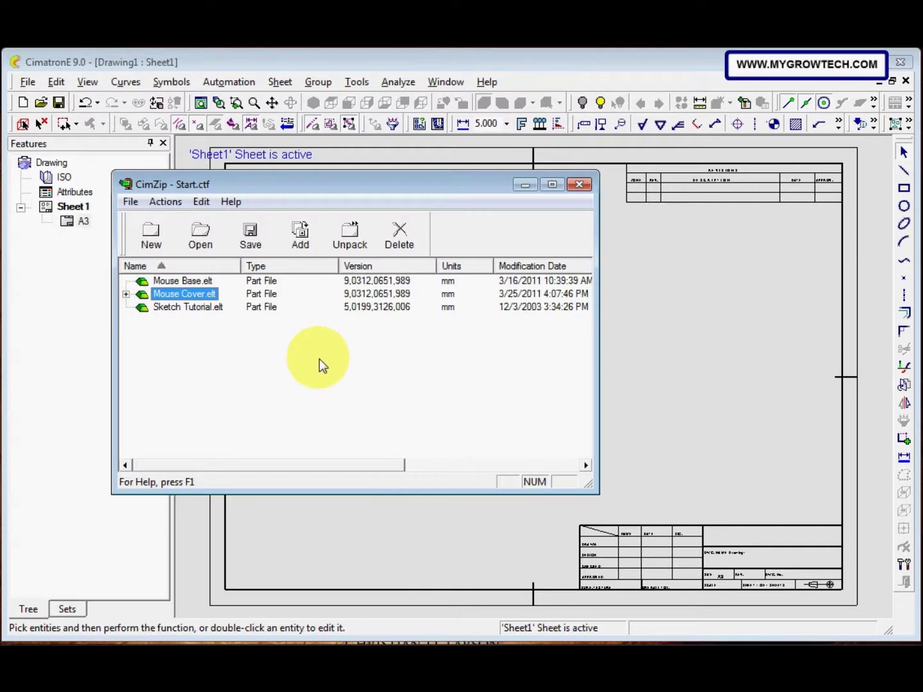
Unpack all files of the archive into the Quicktour 2\Finish file folder using Without folder history, and close the unpacking window.
key("ctrl+a")
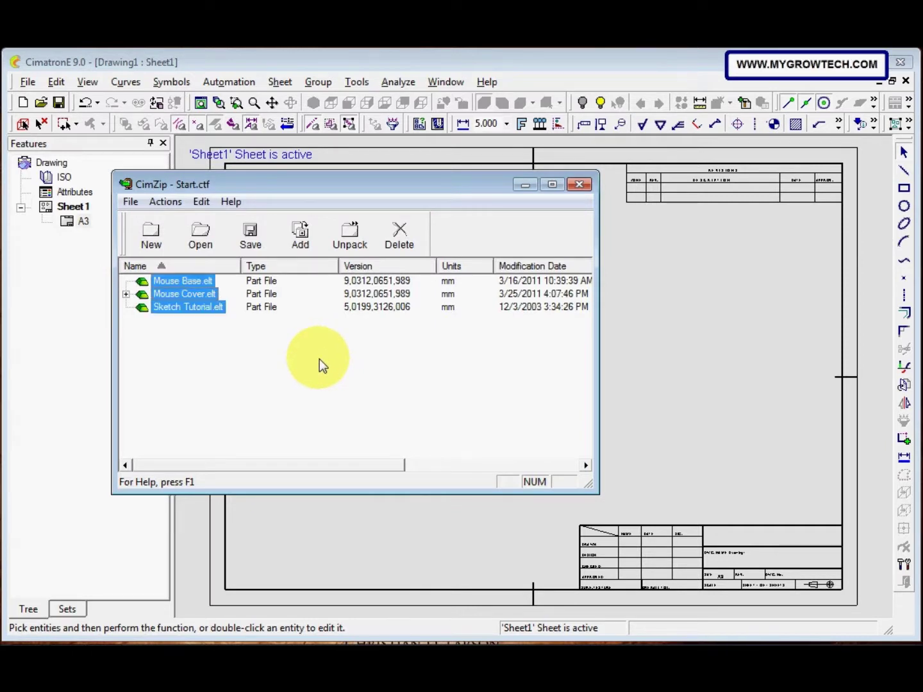
left_click(357, 241)
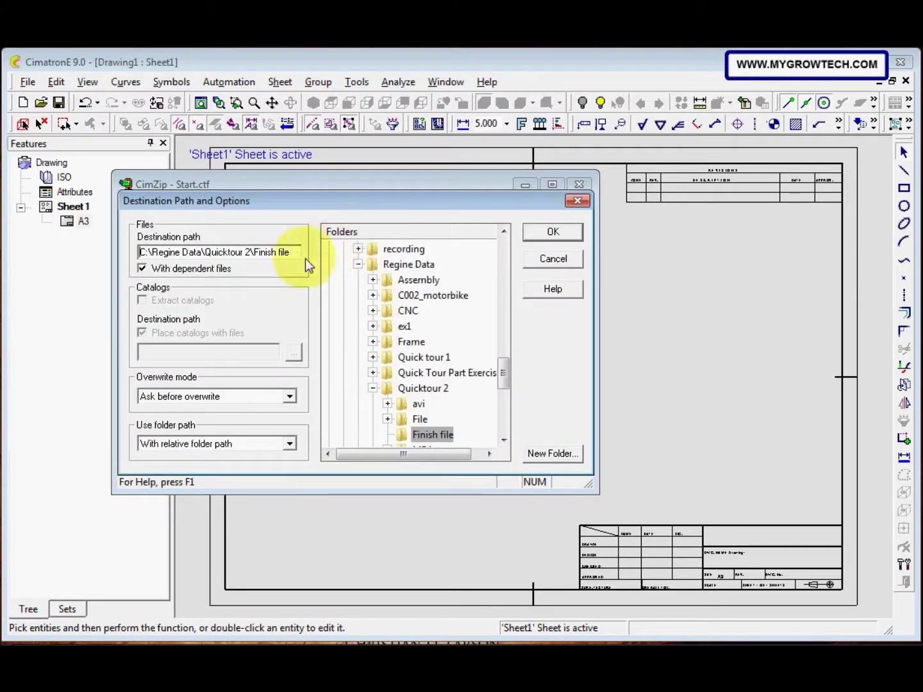
left_click_drag(502, 373, 500, 299)
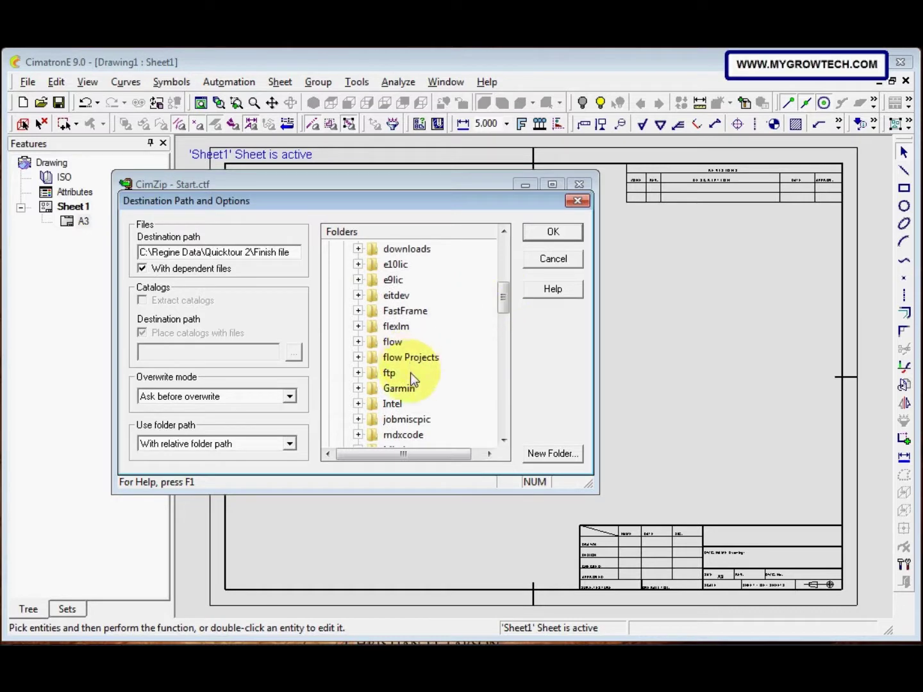
left_click_drag(501, 307, 488, 341)
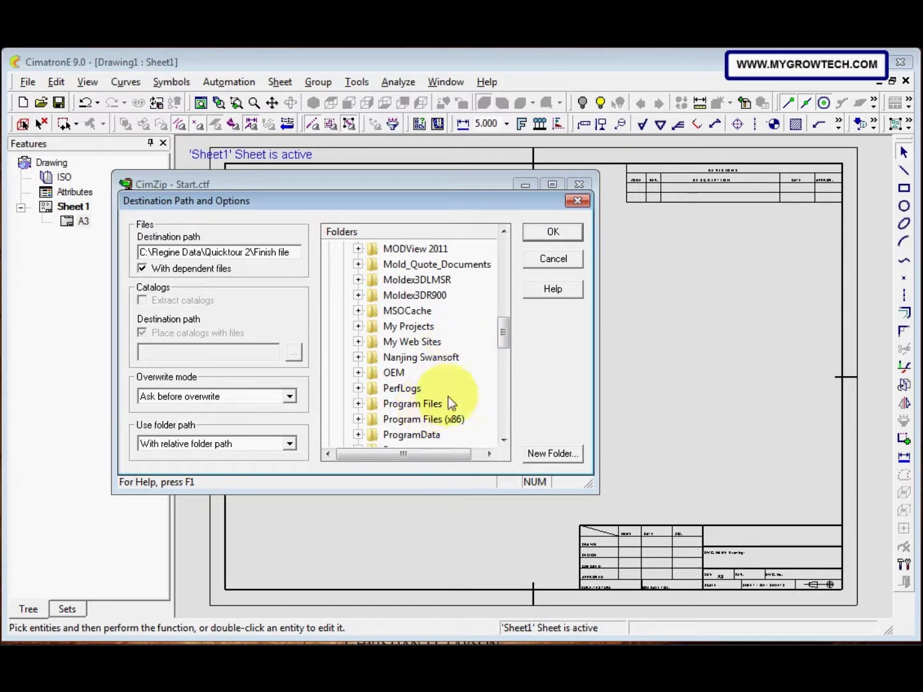
left_click_drag(501, 340, 488, 370)
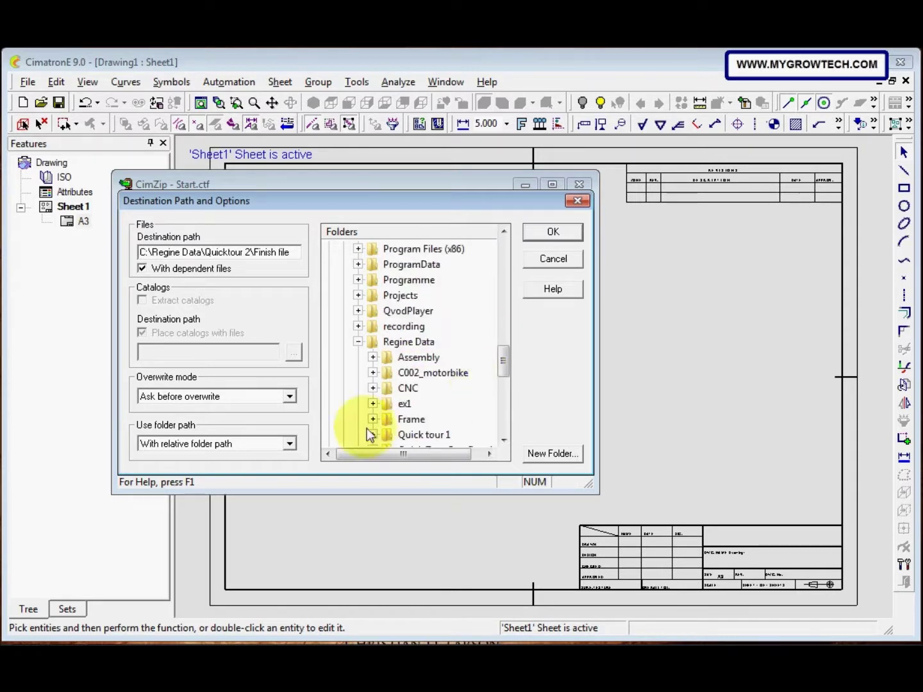
left_click(291, 443)
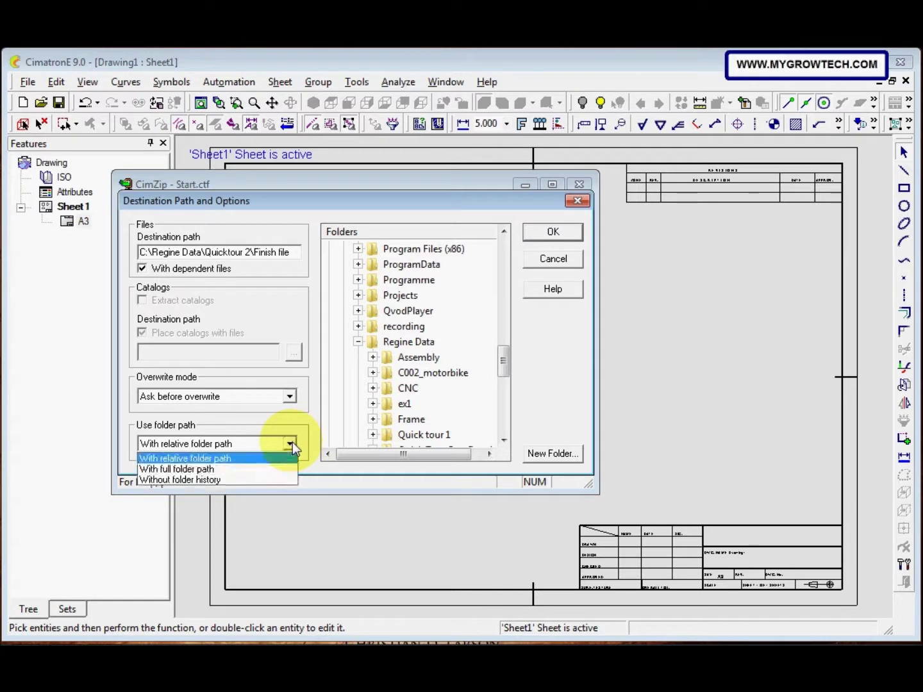
left_click(285, 481)
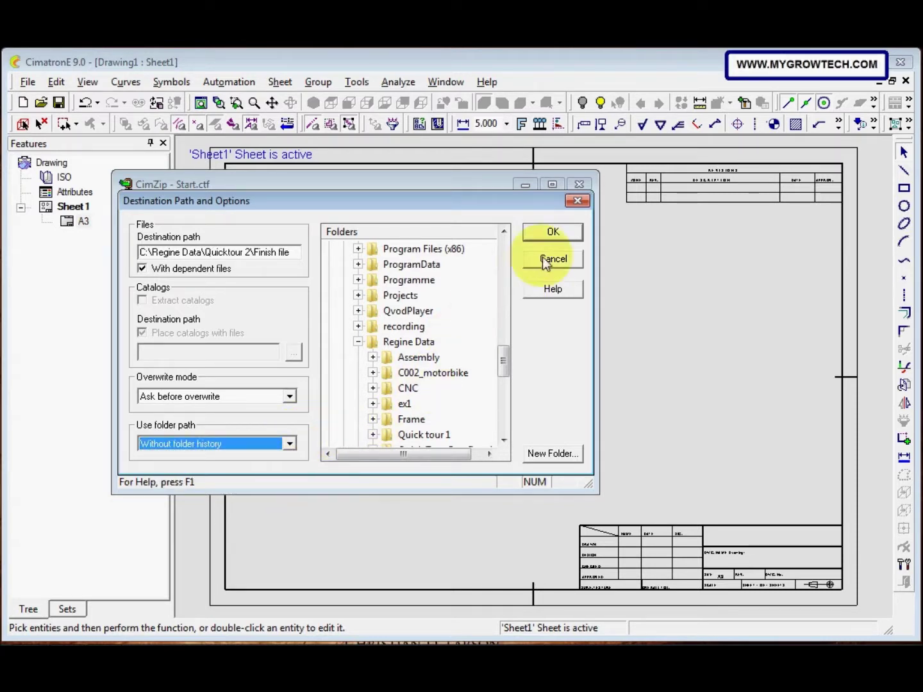
left_click(542, 234)
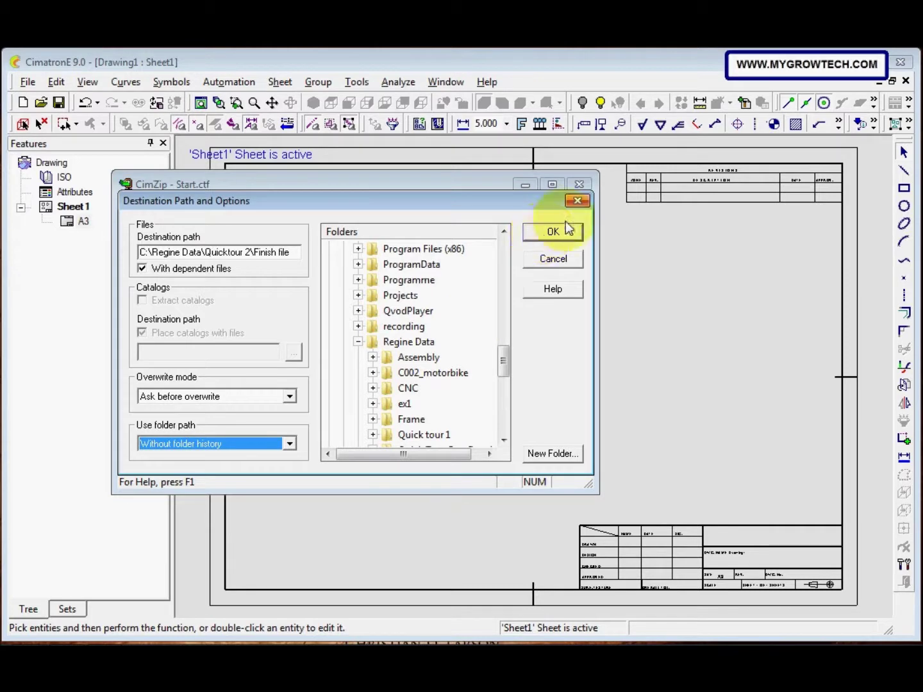
left_click(581, 184)
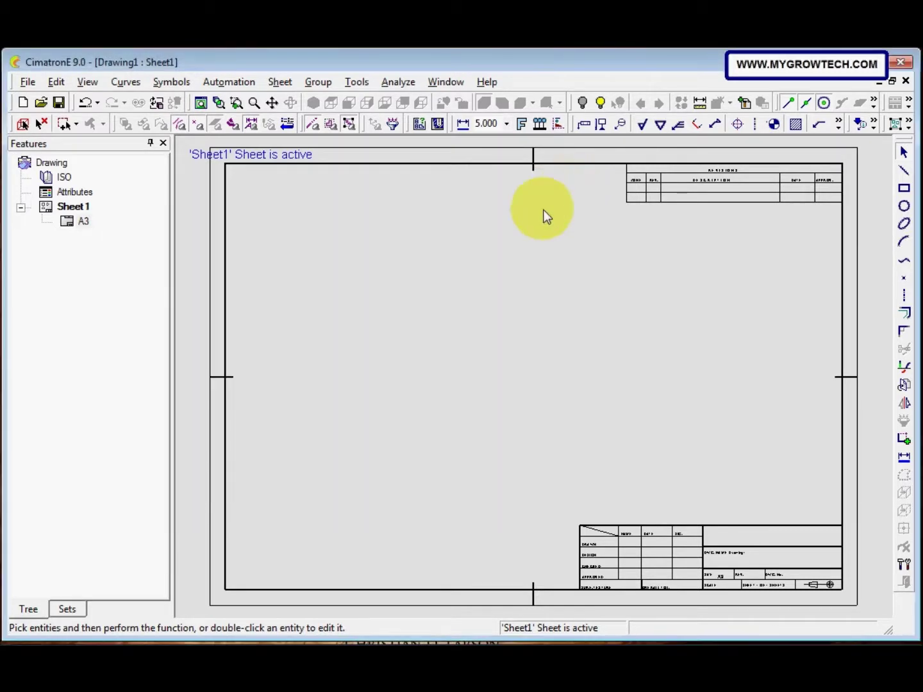
Start View Creation and load Mouse Cover.elt from the Getting Started folder as its model.
right_click(288, 228)
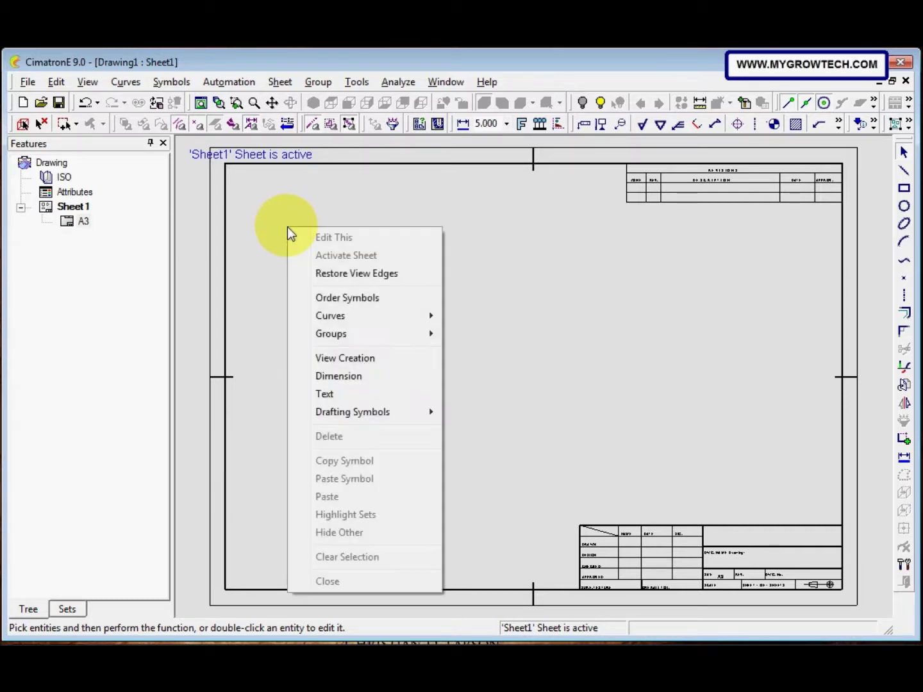
left_click(347, 359)
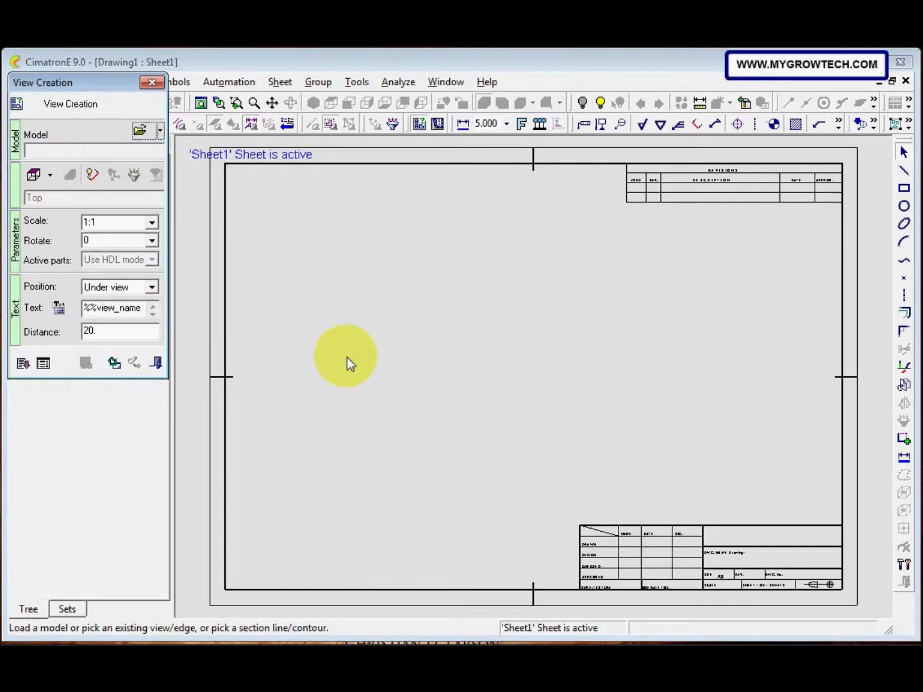
left_click(141, 131)
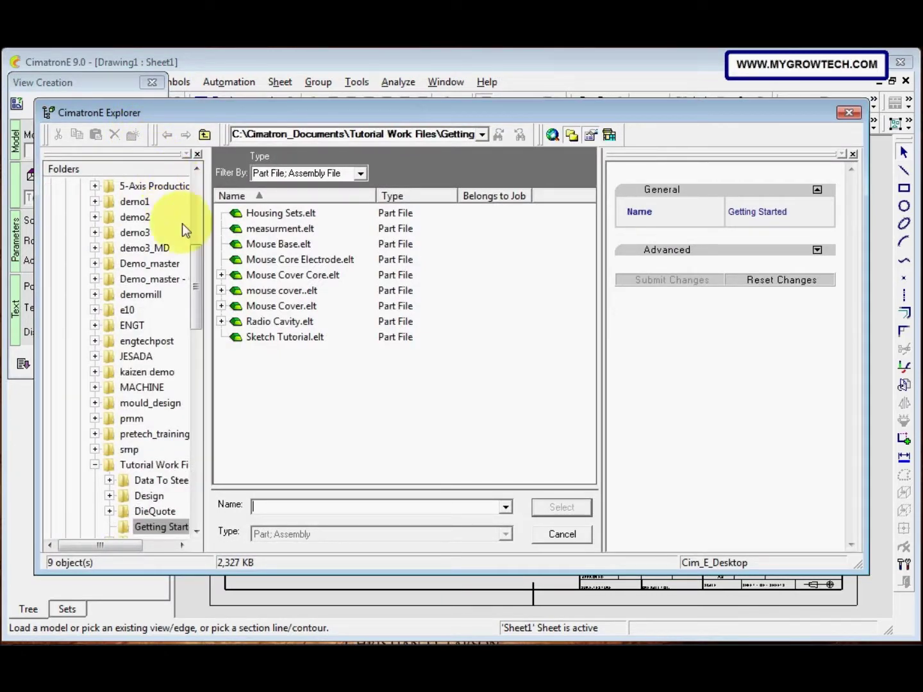
left_click(280, 306)
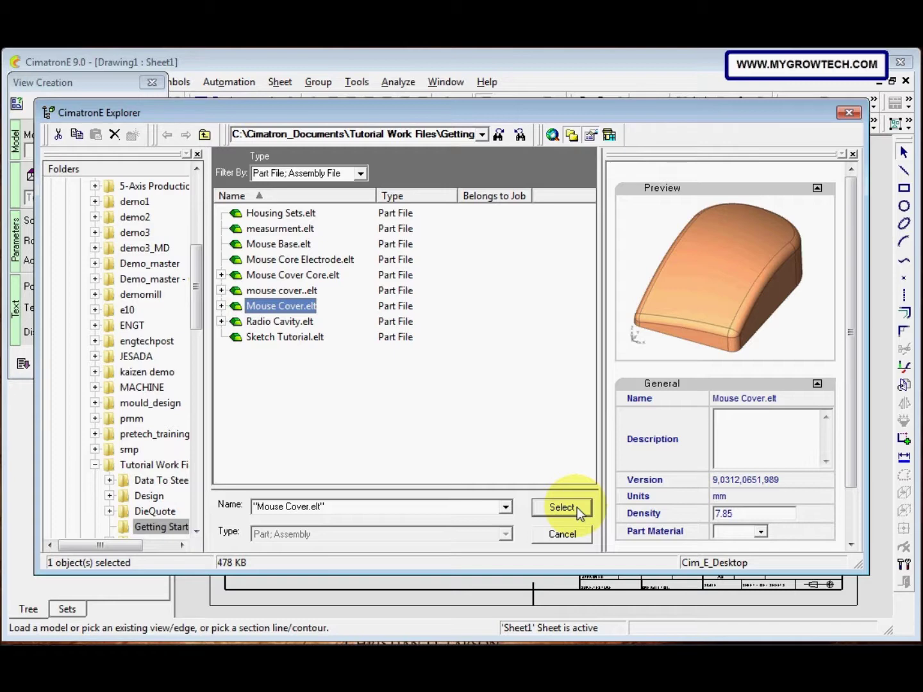
left_click(562, 507)
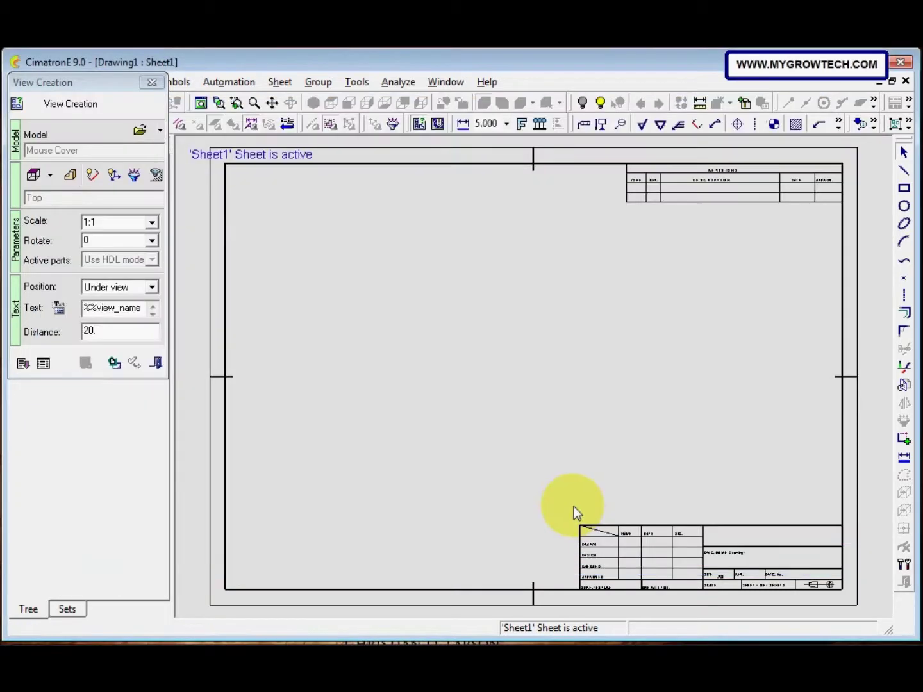
Place the mouse cover's top view at 1:1 scale near the sheet's upper-left corner.
left_click(288, 247)
mouse_move(308, 254)
left_mouse_down()
mouse_move(315, 269)
mouse_move(295, 259)
left_mouse_up()
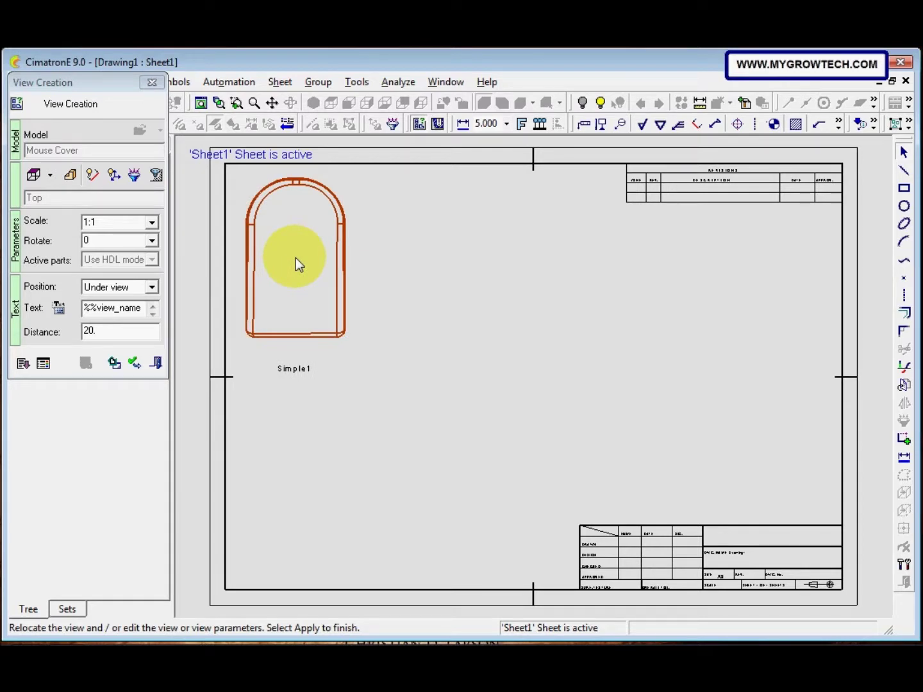
middle_click(295, 257)
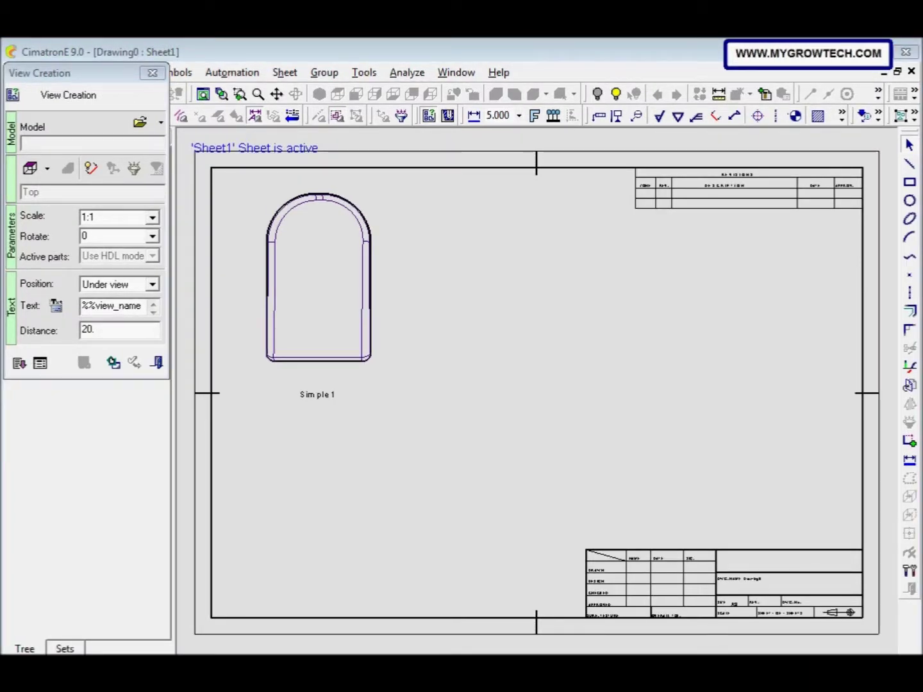
Derive a front view from the mouse cover's top view and place it directly below at 1:1 scale.
left_click(268, 277)
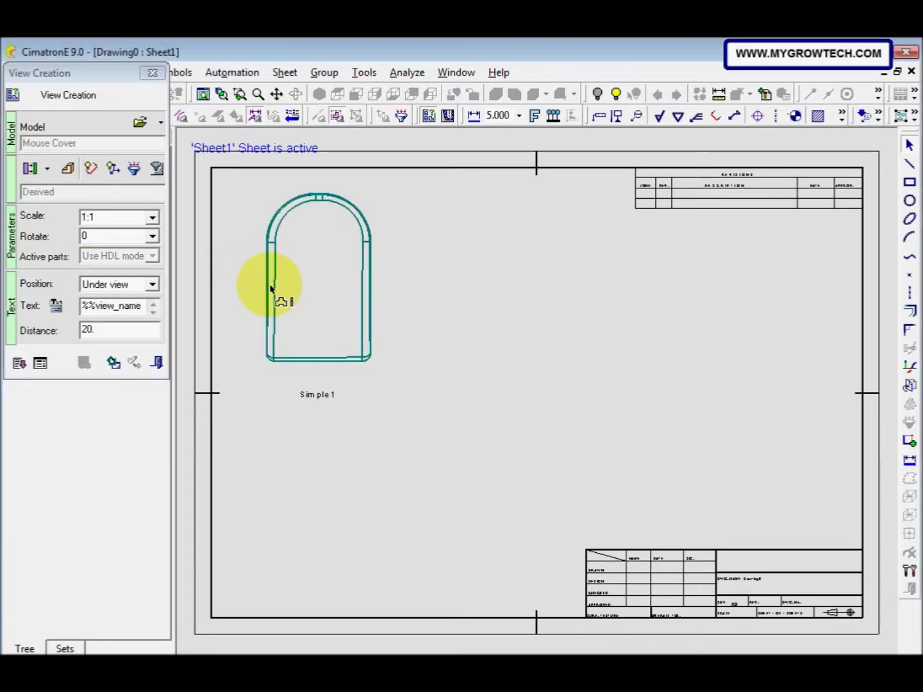
left_click(281, 545)
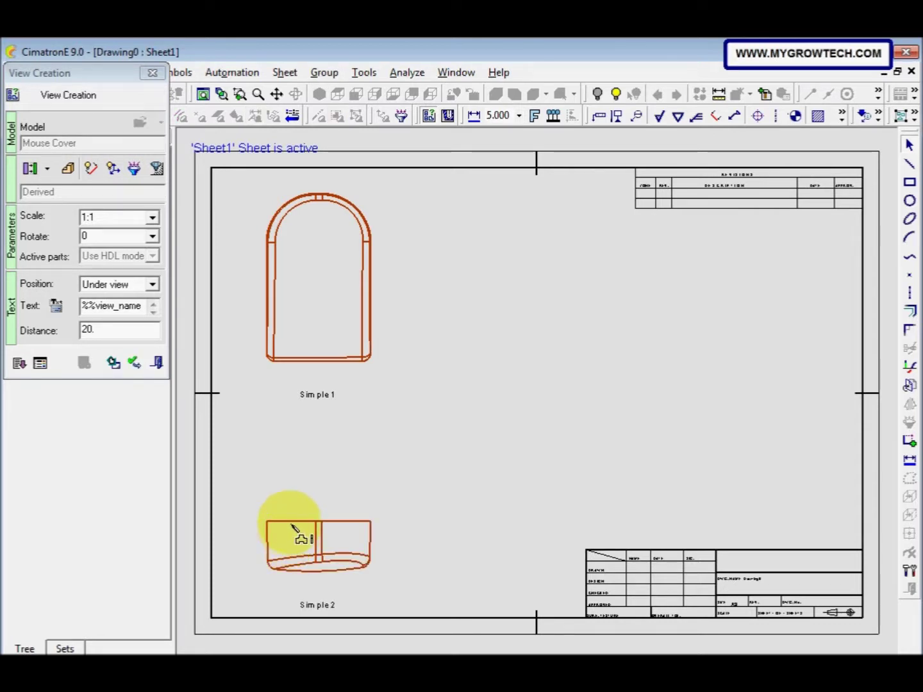
left_click(307, 485)
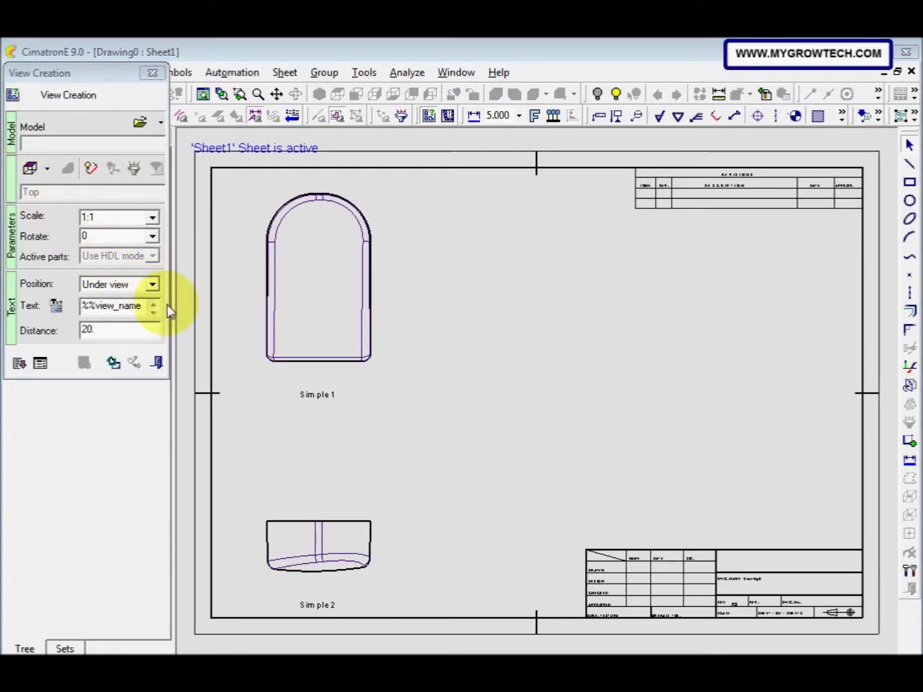
Derive a side view from the mouse cover's top view and place it to its right at 1:1 scale.
left_click(272, 311)
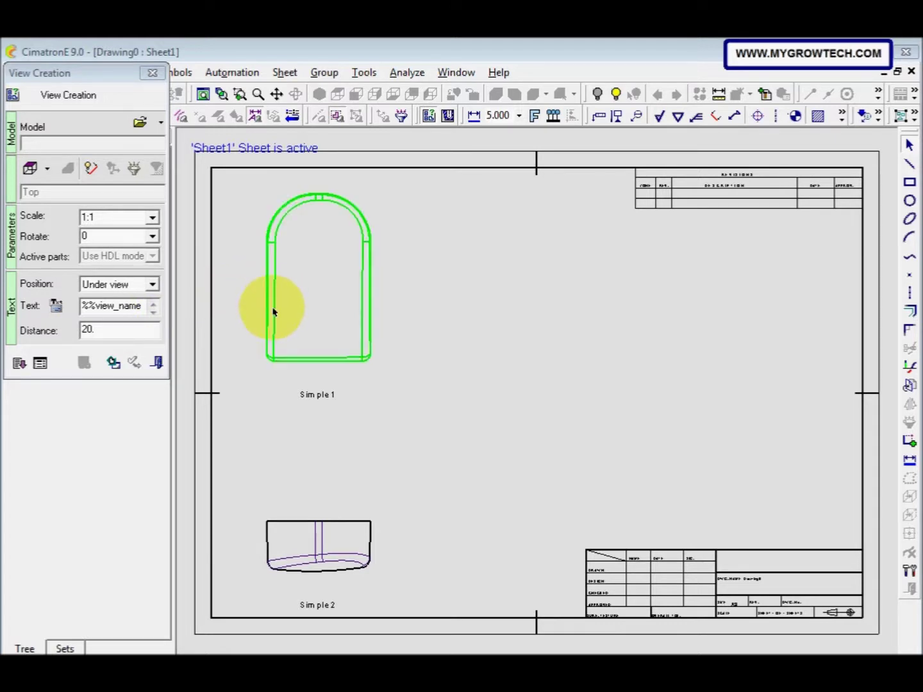
left_click(273, 312)
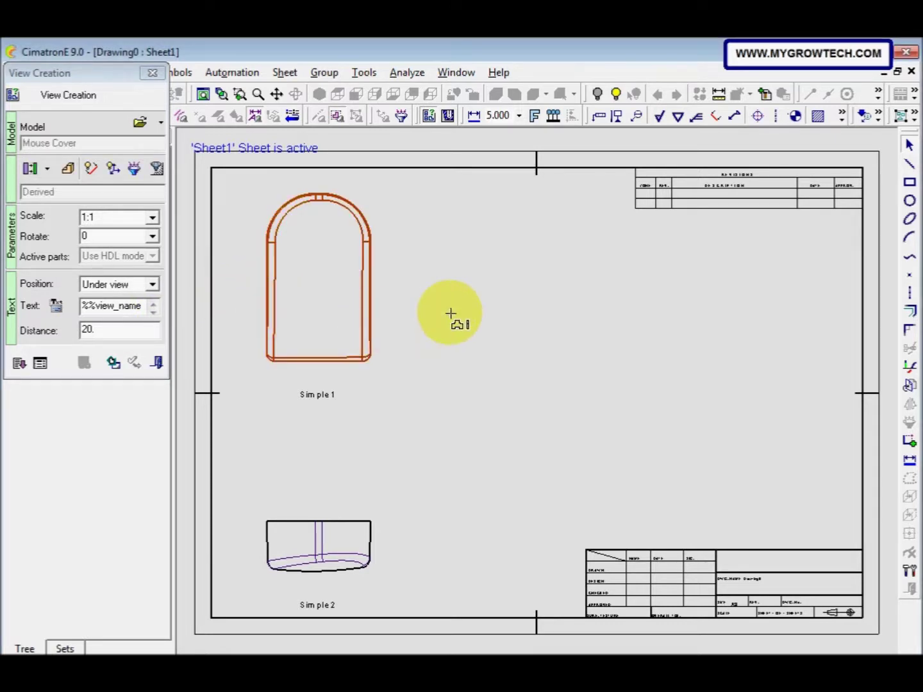
left_click(515, 285)
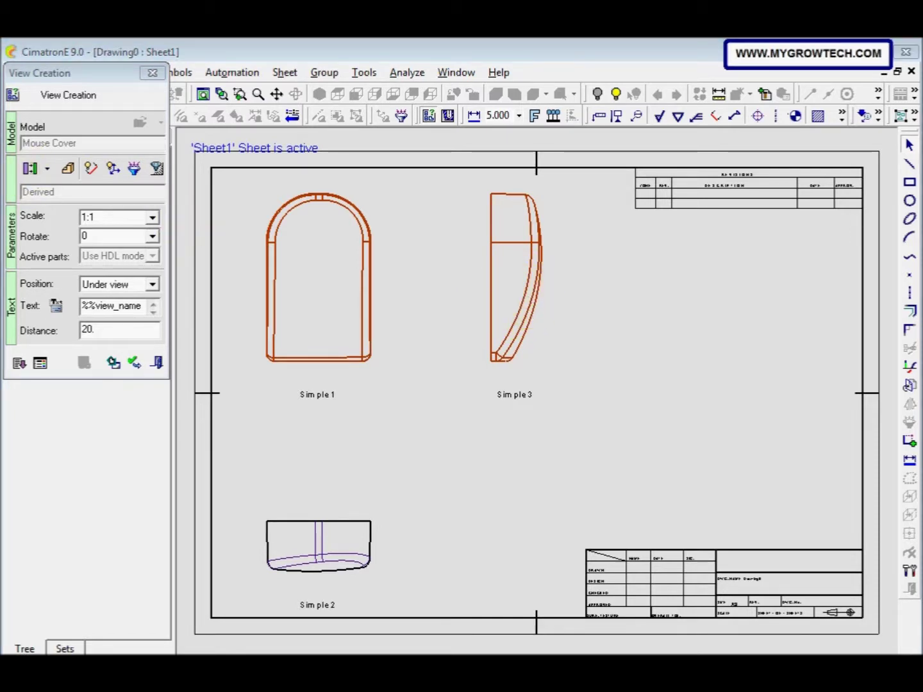
left_click(422, 298)
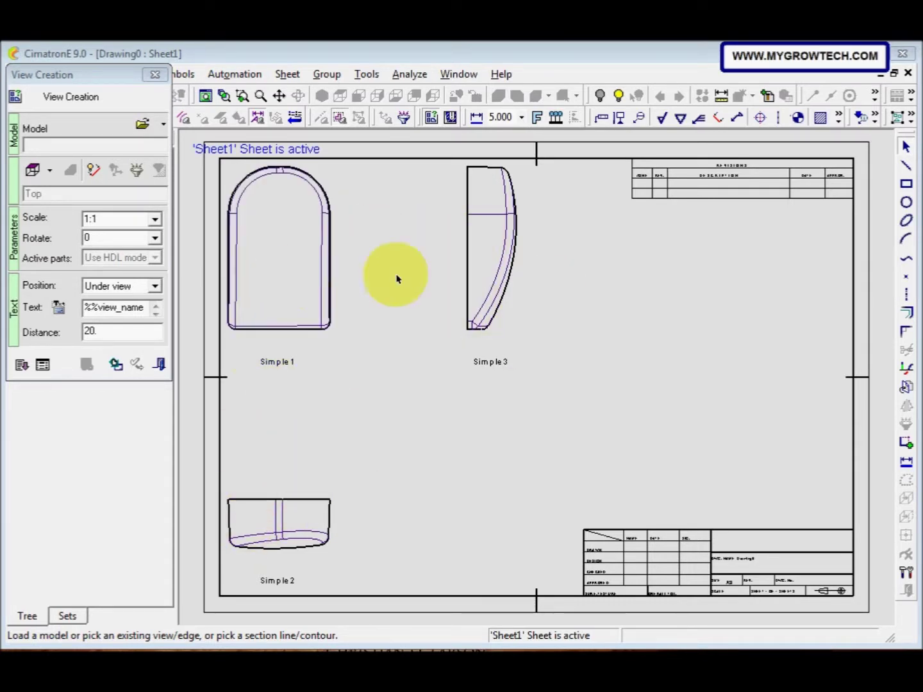
Create an ISO view from the front view at 1:1 scale and place it below the side view.
left_click(294, 504)
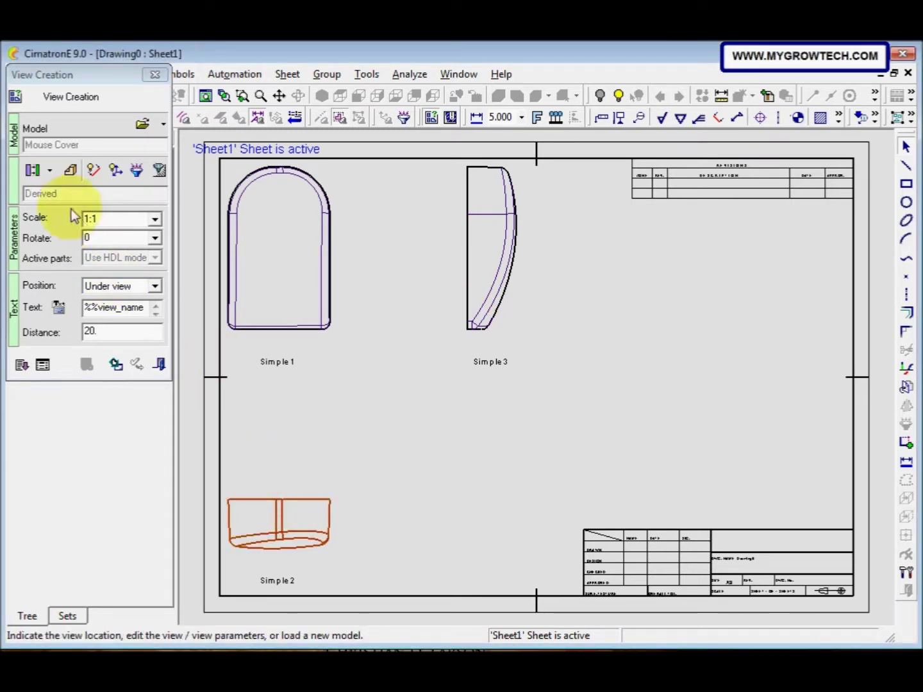
left_click(48, 181)
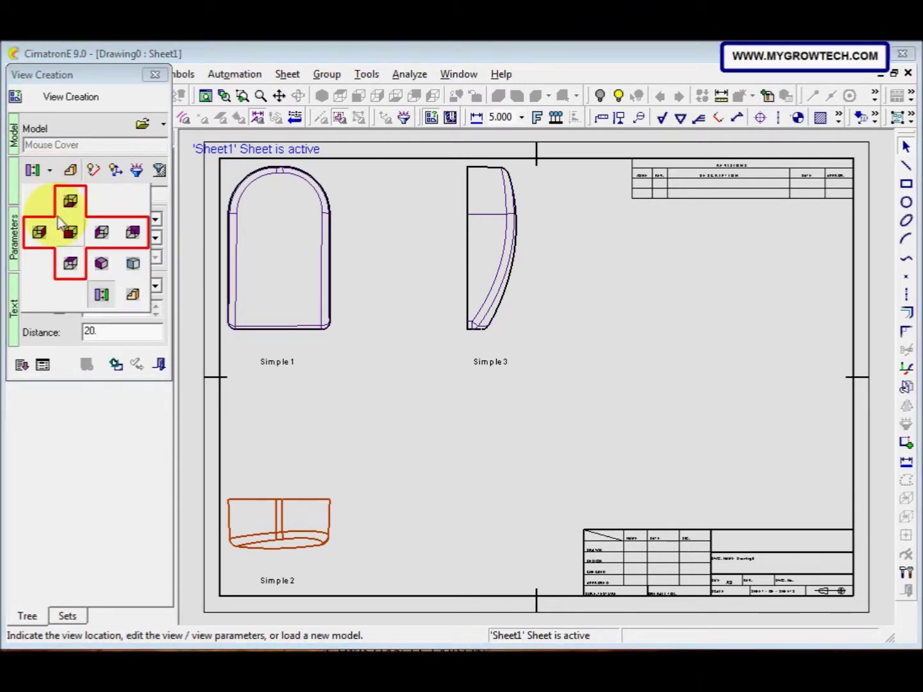
left_click(100, 264)
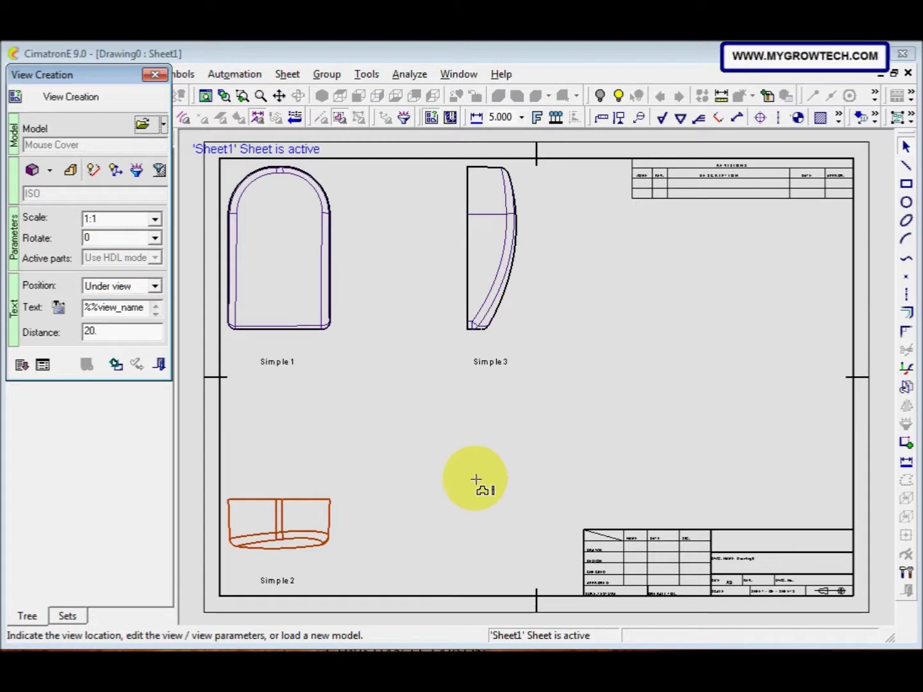
left_click(455, 491)
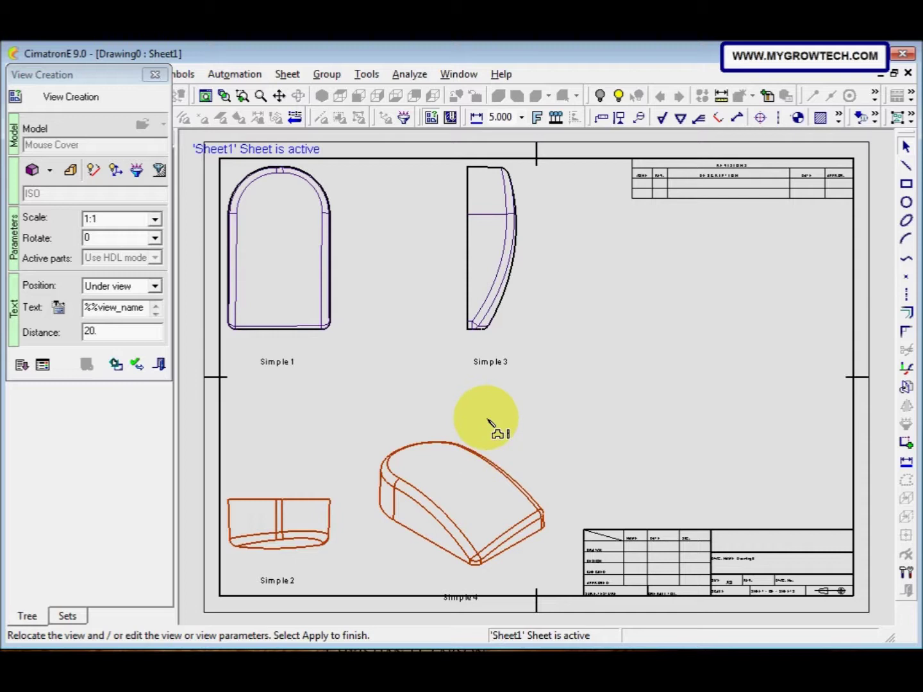
middle_click(489, 423)
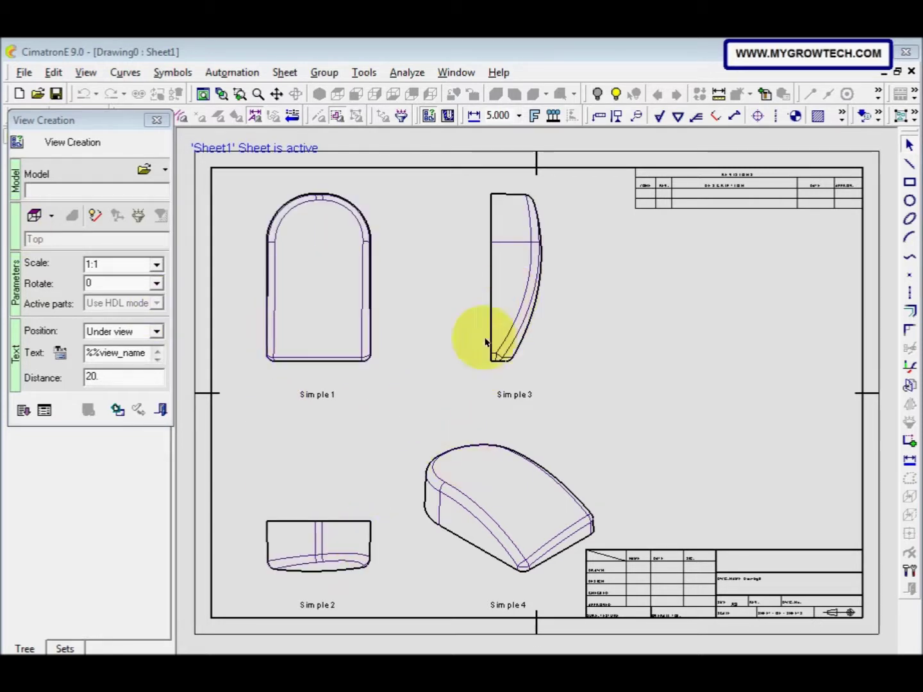
Place the model's saved view M-View1 at 1:1 scale in the sheet's right half and finish View Creation.
left_click(369, 343)
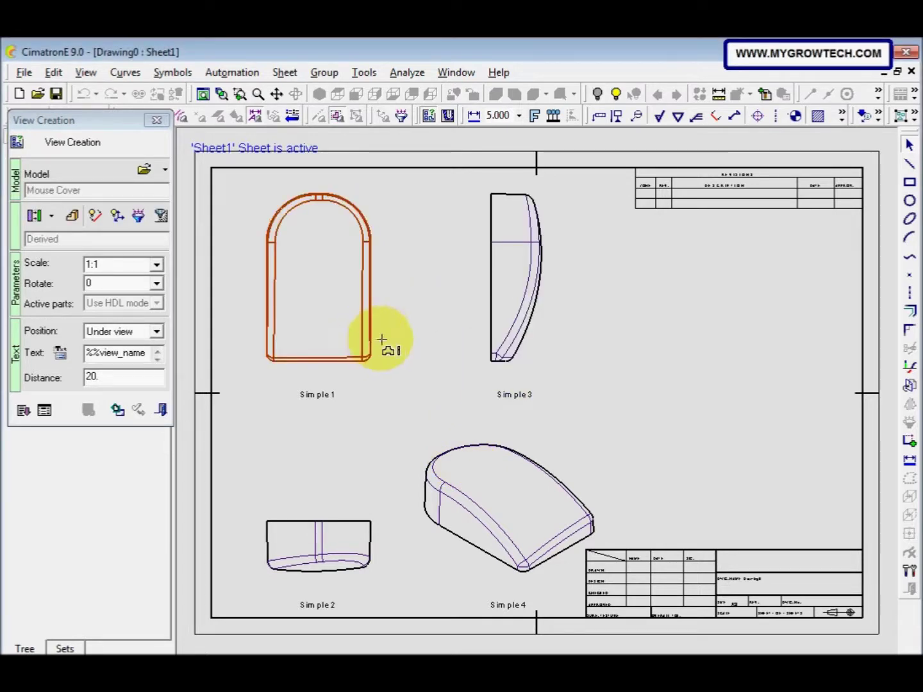
left_click(72, 216)
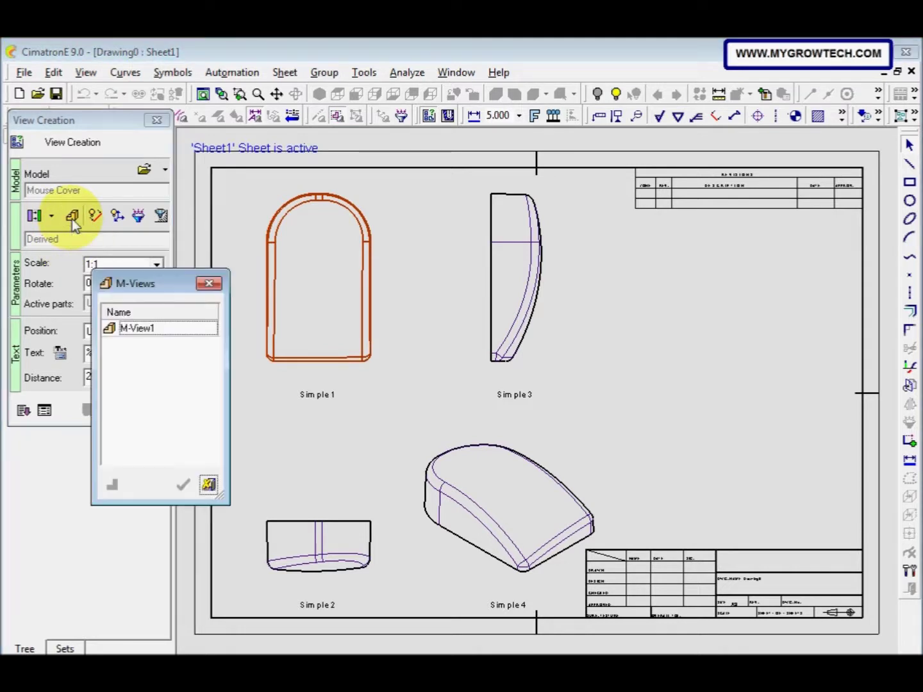
left_click(176, 330)
left_click(184, 485)
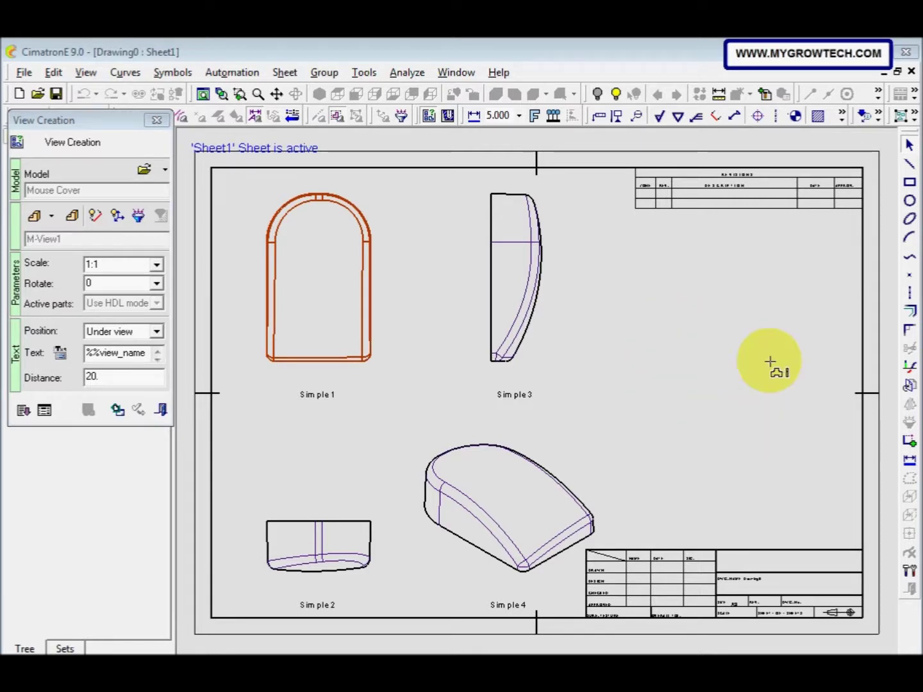
left_click(709, 379)
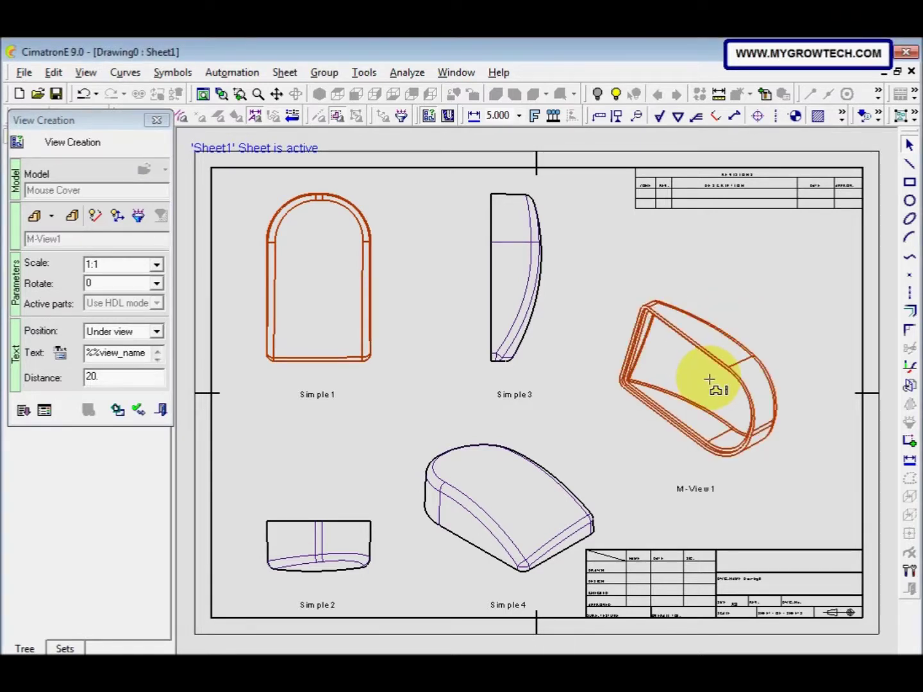
middle_click(614, 389)
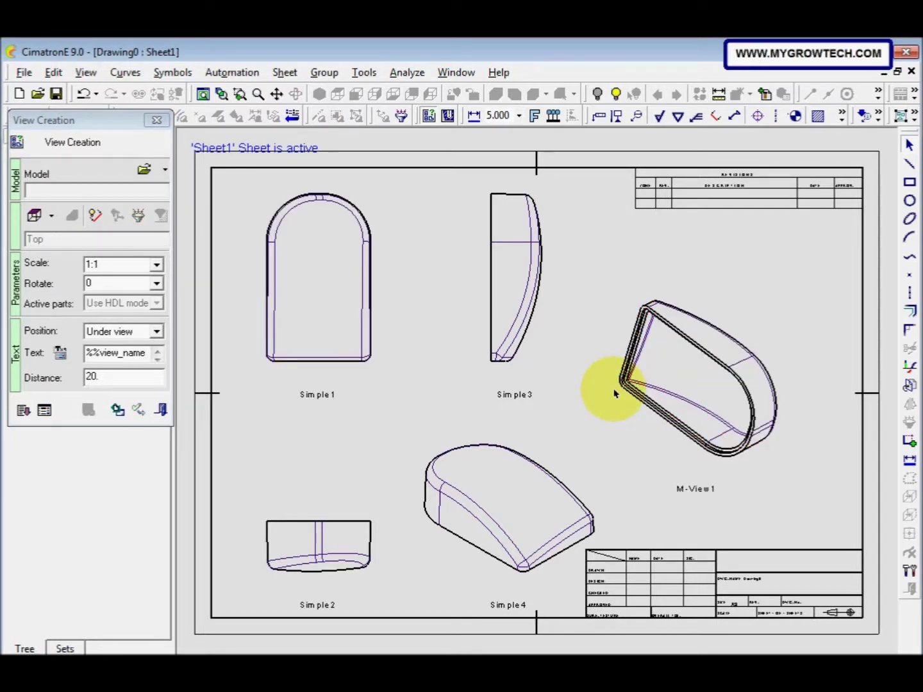
left_click(165, 411)
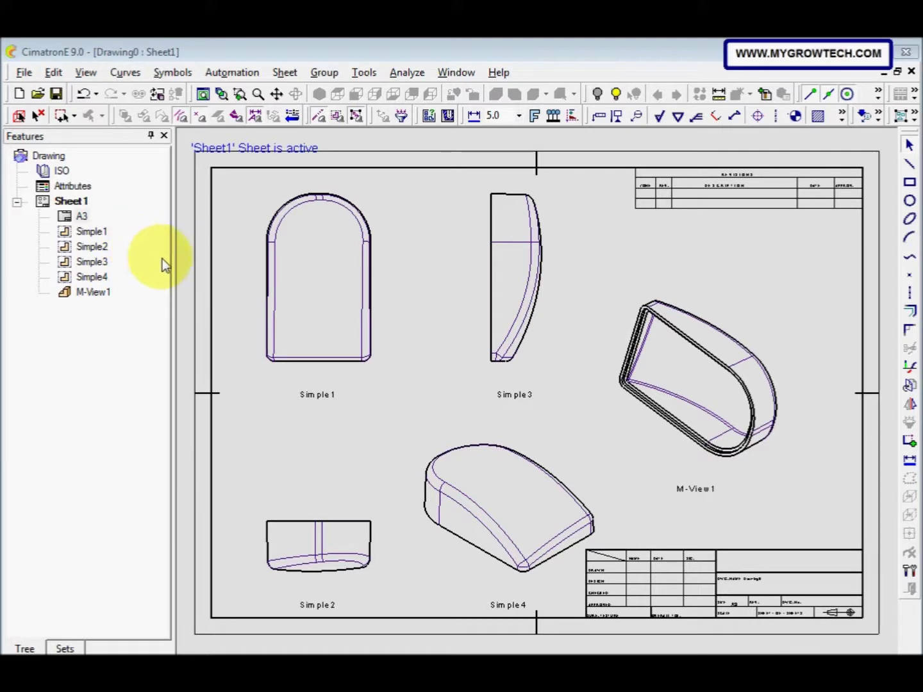
Dimension the front view's overall width above it and the angle between the side view's short upper edge and its straight vertical edge.
left_click(184, 77)
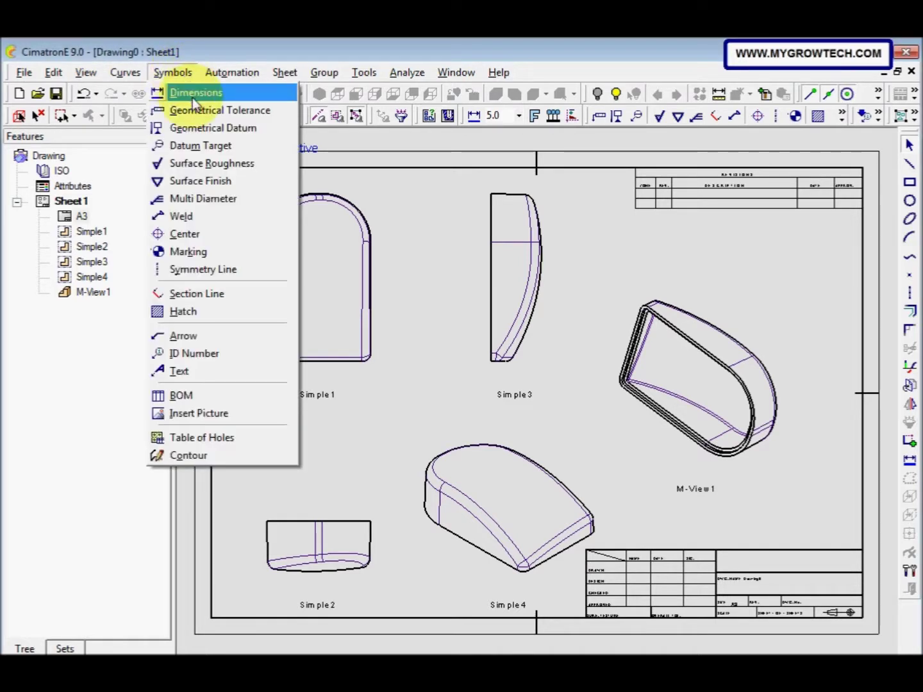
right_click(383, 201)
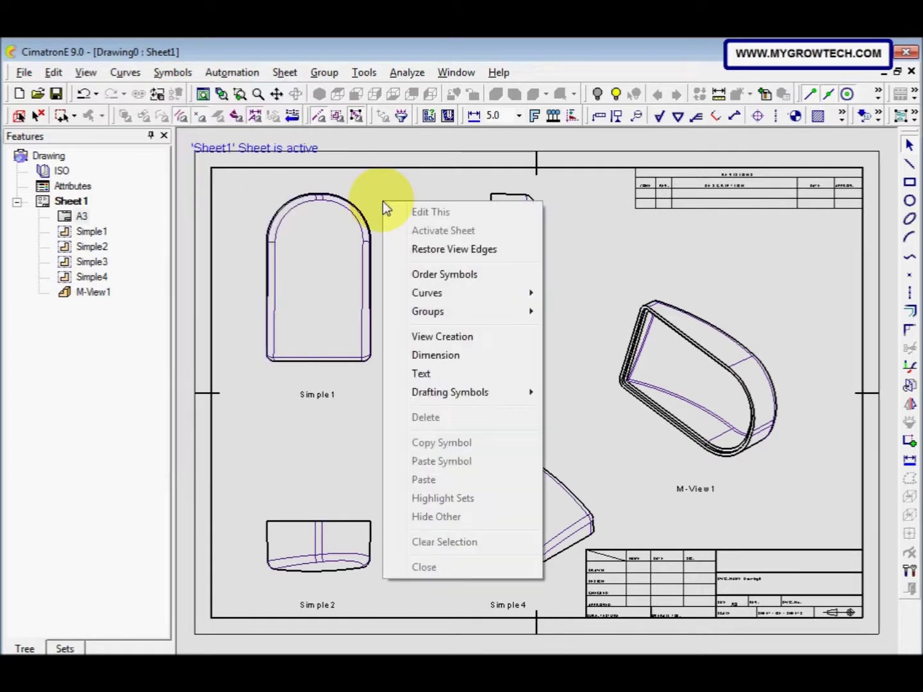
left_click(441, 354)
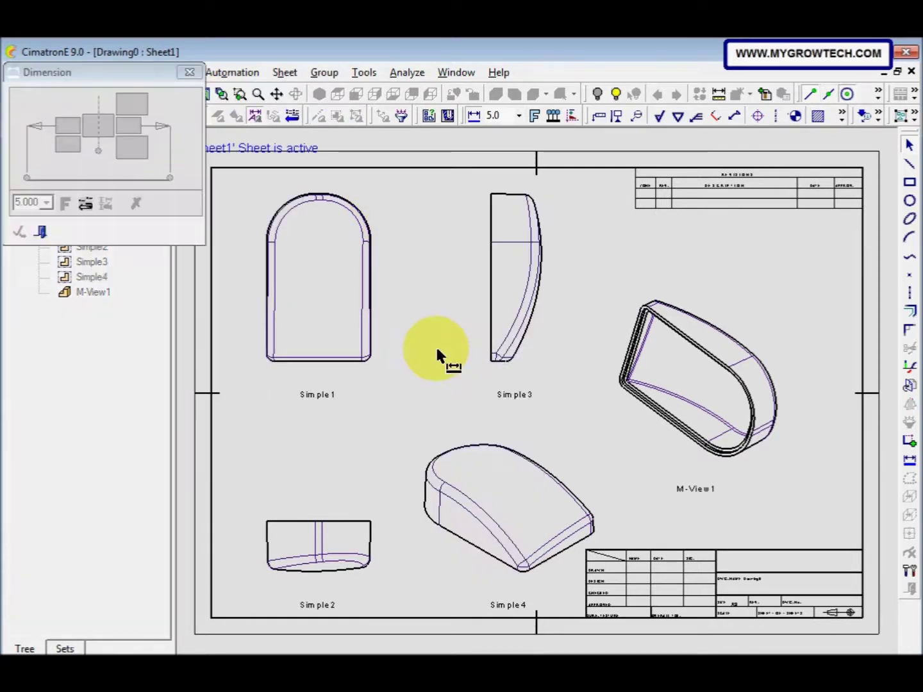
left_click(267, 523)
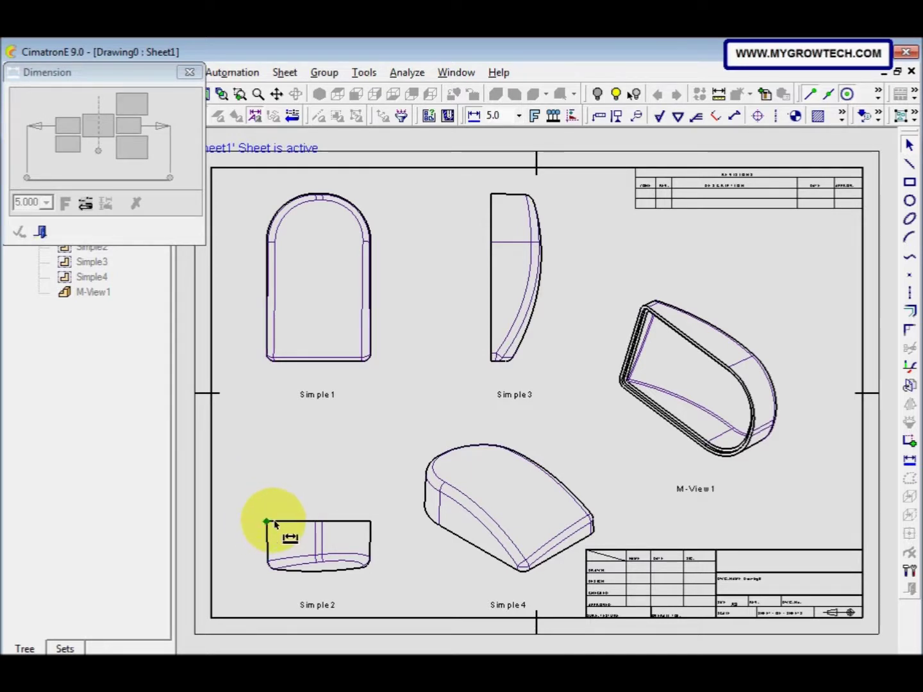
left_click(371, 522)
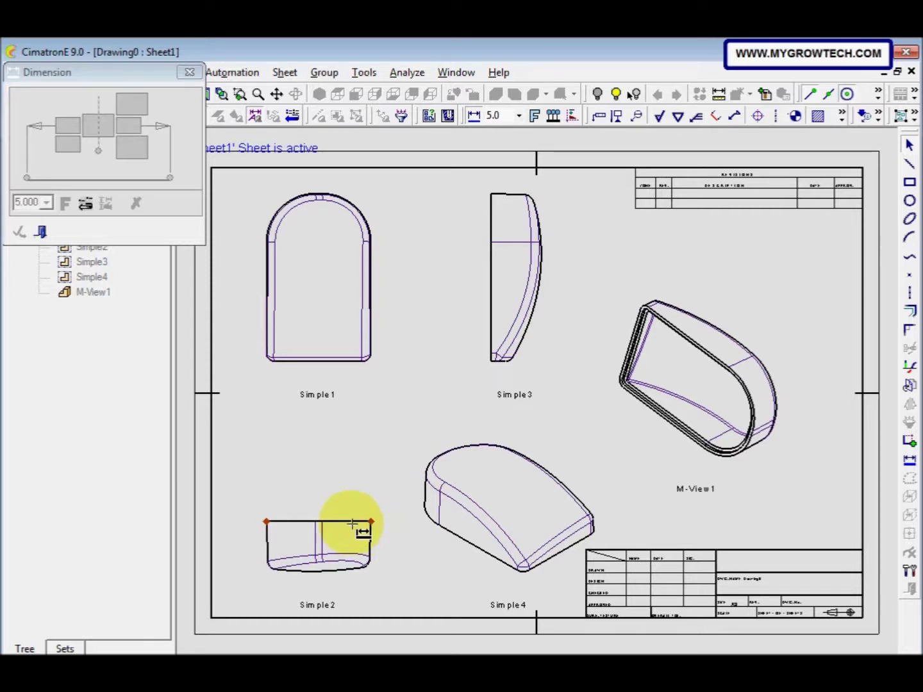
left_click(314, 494)
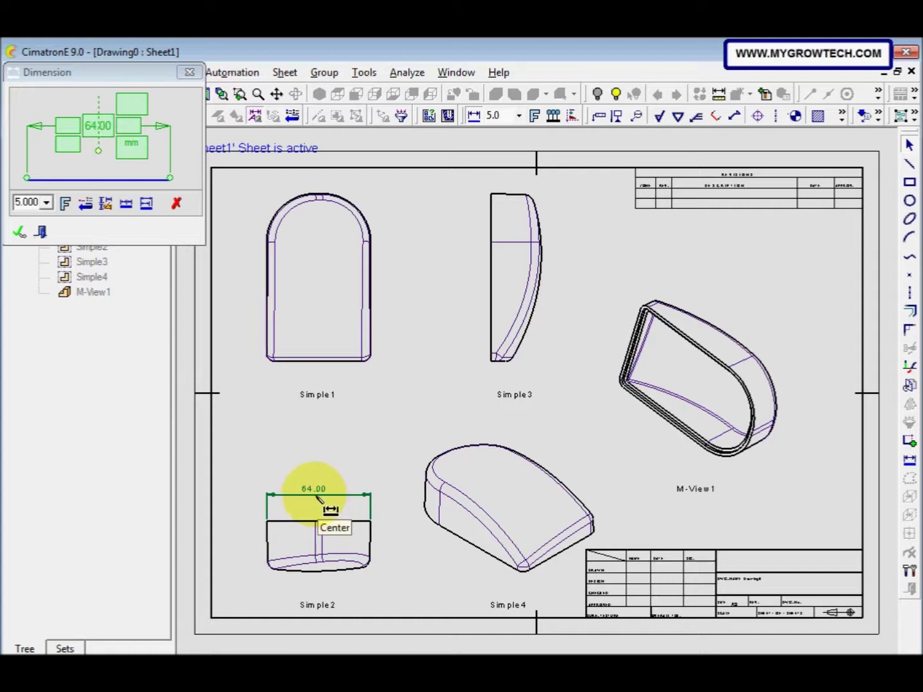
left_click(21, 234)
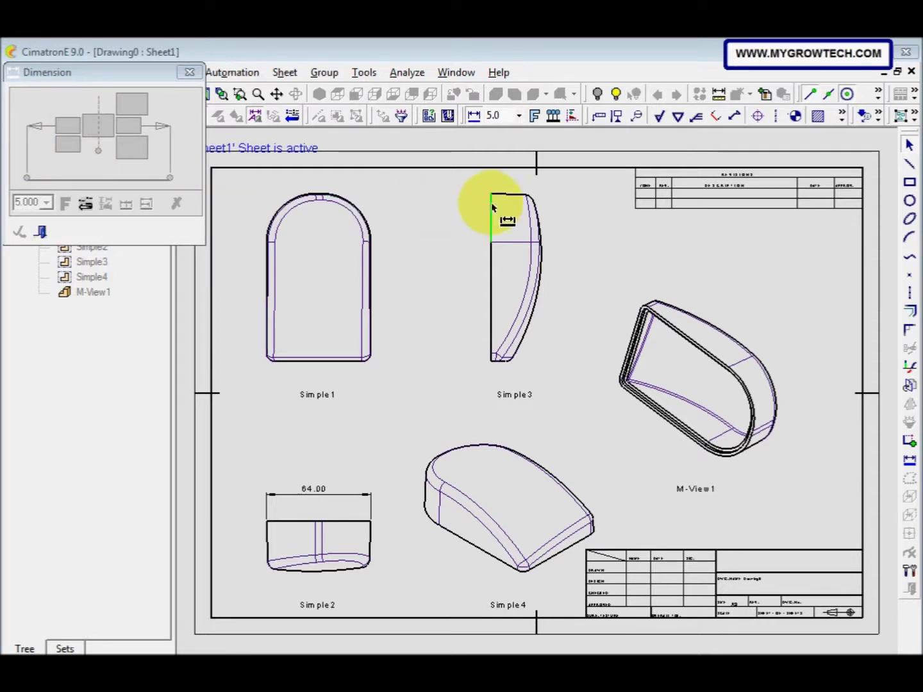
left_click(511, 196)
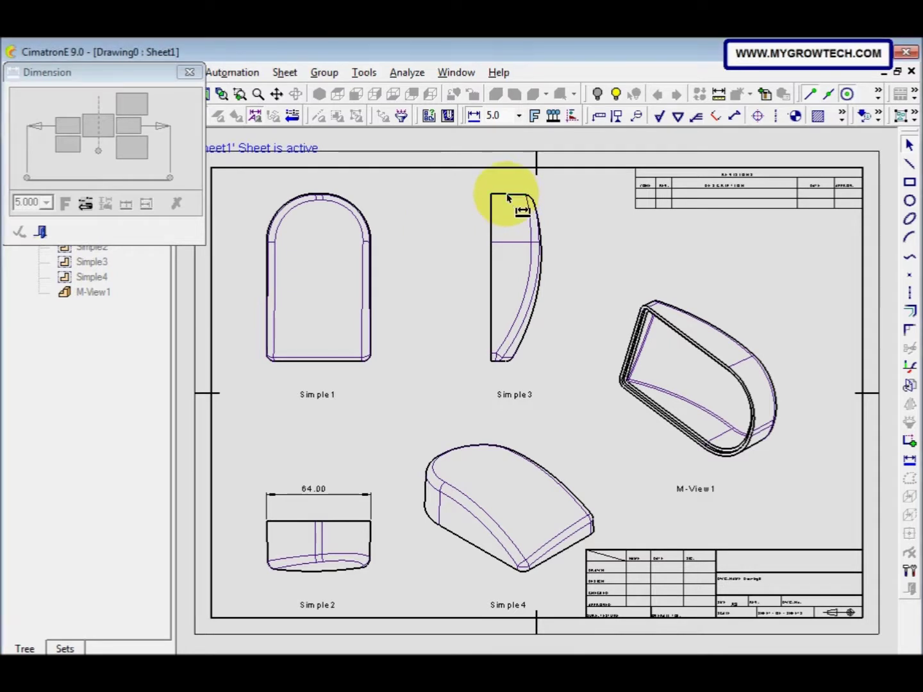
left_click(492, 218)
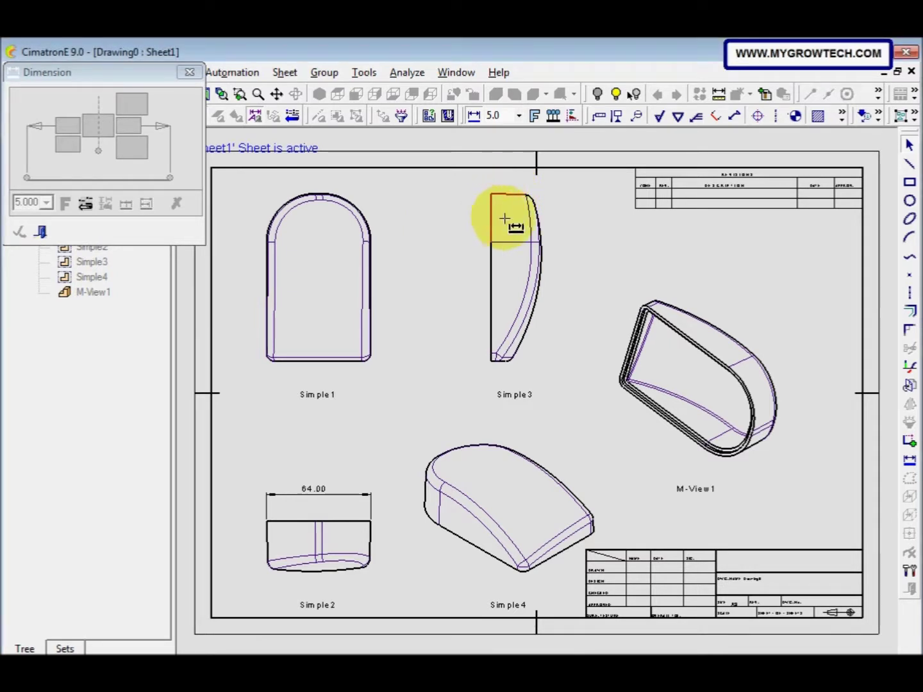
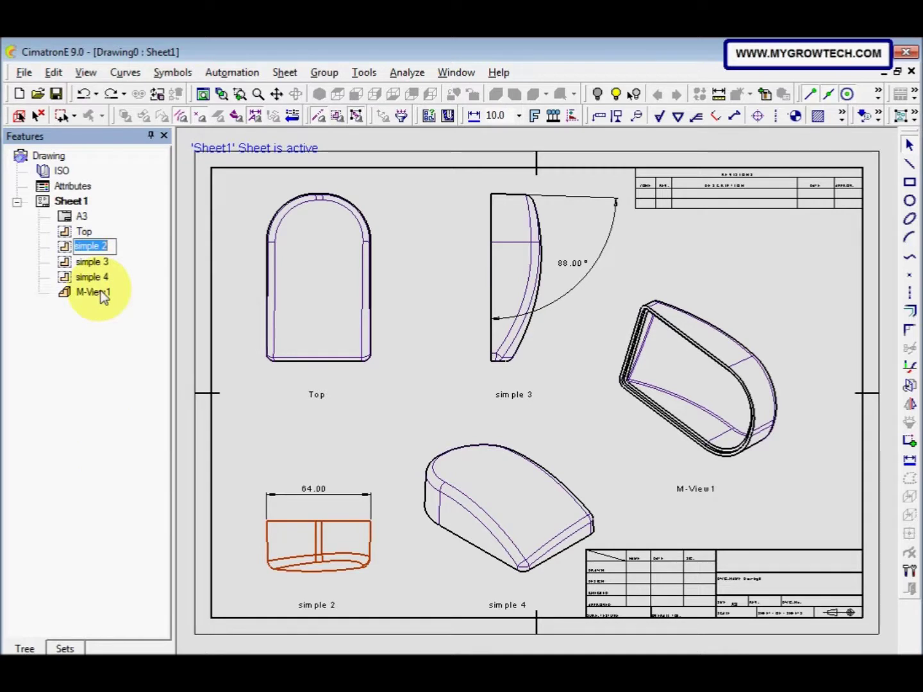
Rename the simple 2 view as Front and the simple 3 view as Right.
type("Front")
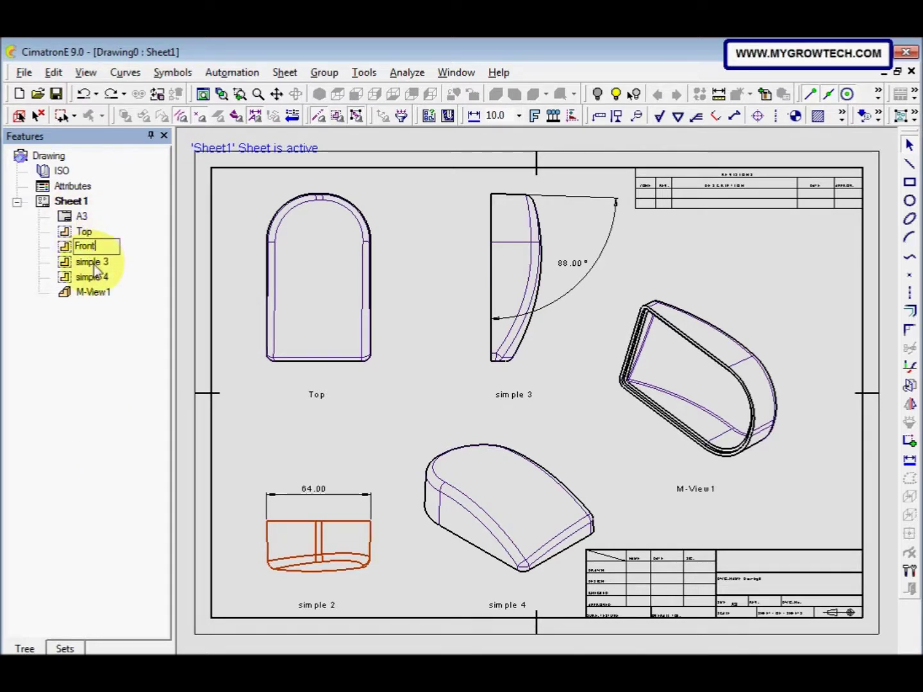
left_click(95, 262)
right_click(95, 269)
left_click(134, 486)
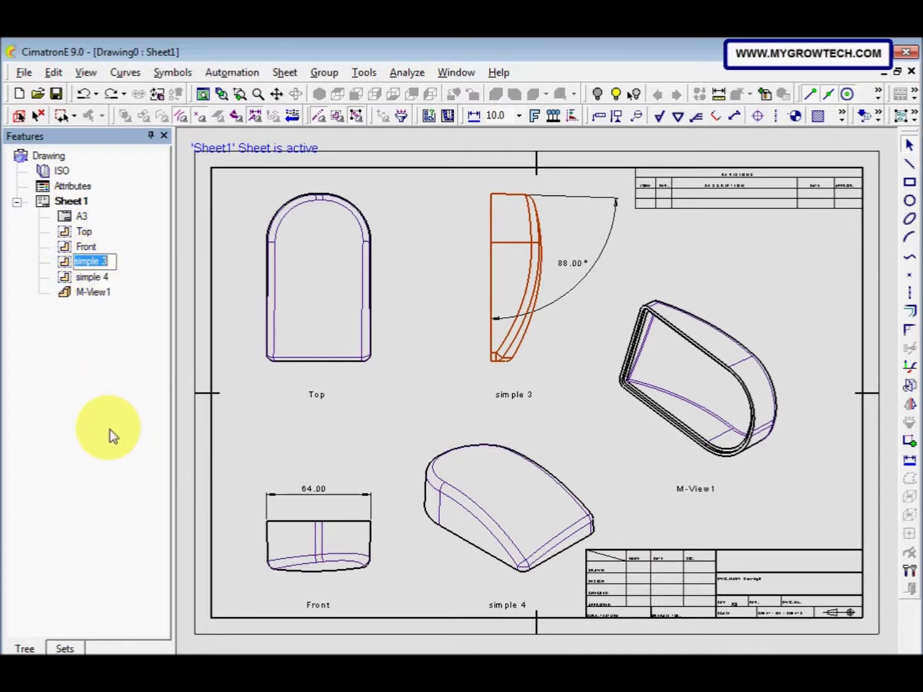
type("Right")
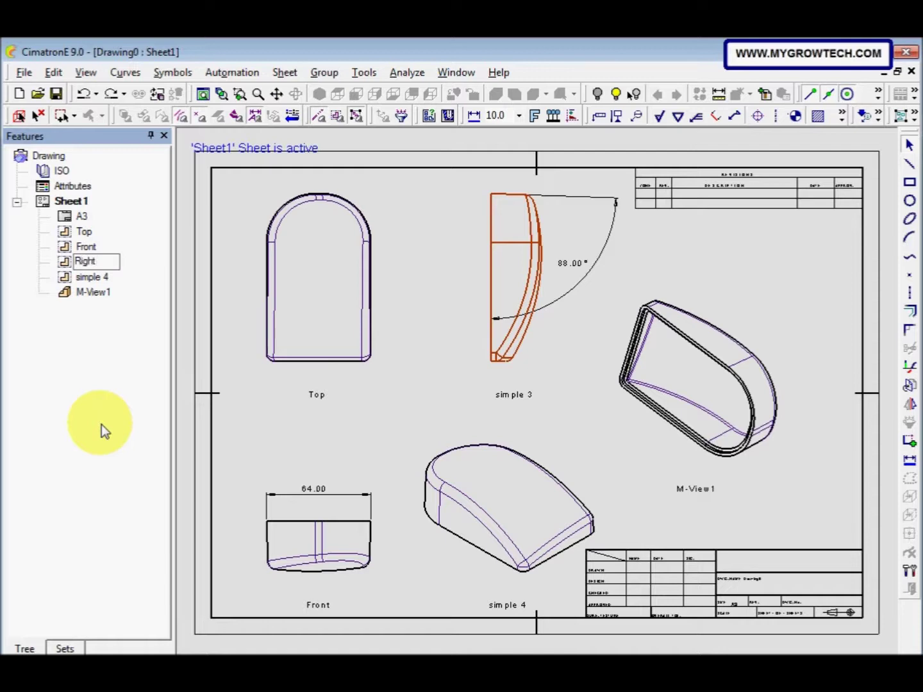
Rename the isometric view simple 4 as ISO.
right_click(90, 277)
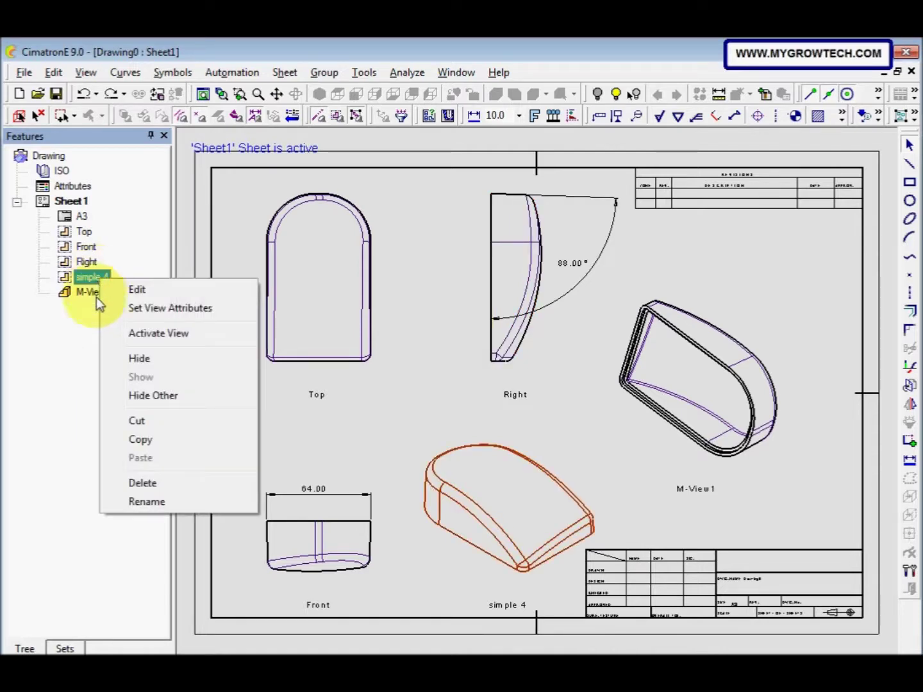
left_click(147, 501)
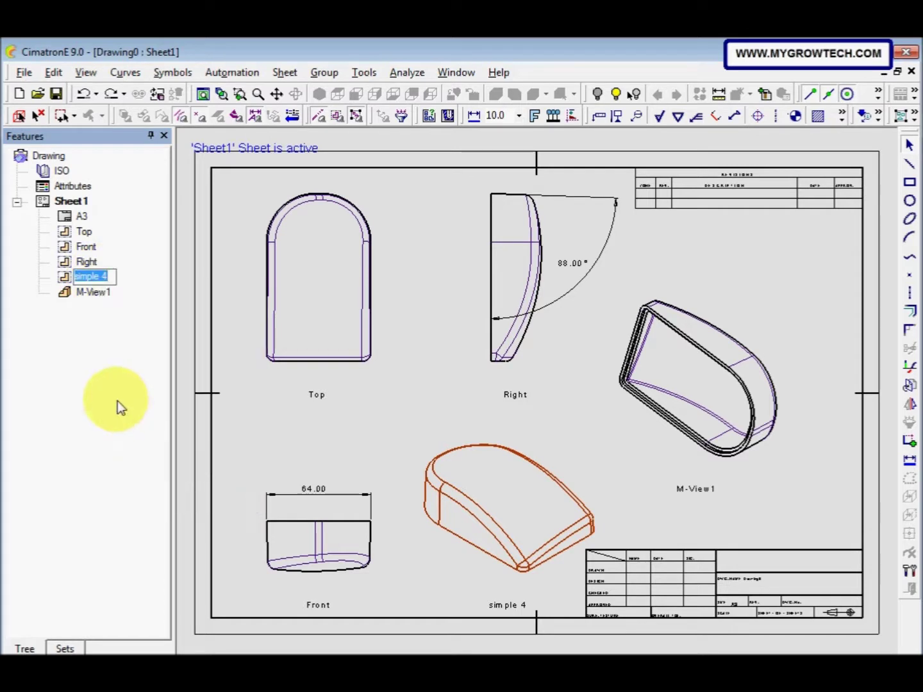
key("BackSpace")
type("ISO")
key("Return")
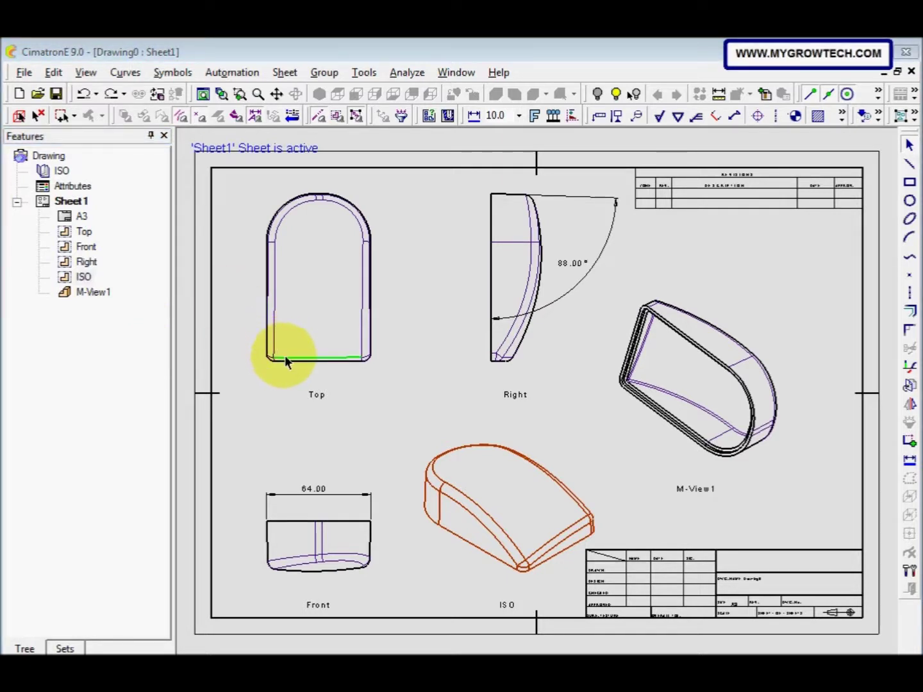
Set the text height of the view name labels under the Top and Right views to 10.
left_click(320, 396)
double_click(319, 397)
left_click(46, 205)
left_click(31, 259)
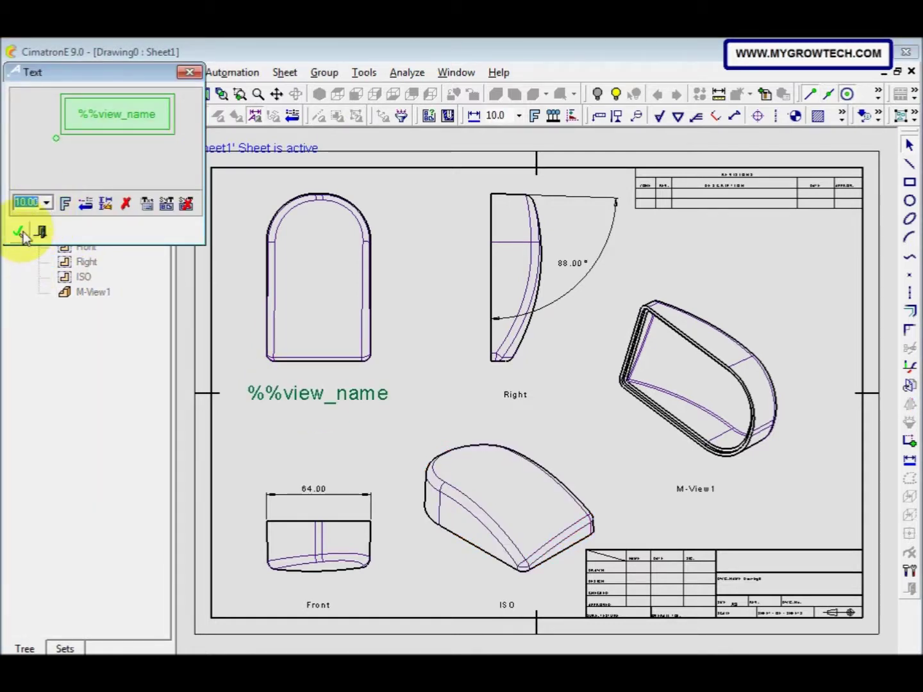
left_click(22, 233)
double_click(507, 392)
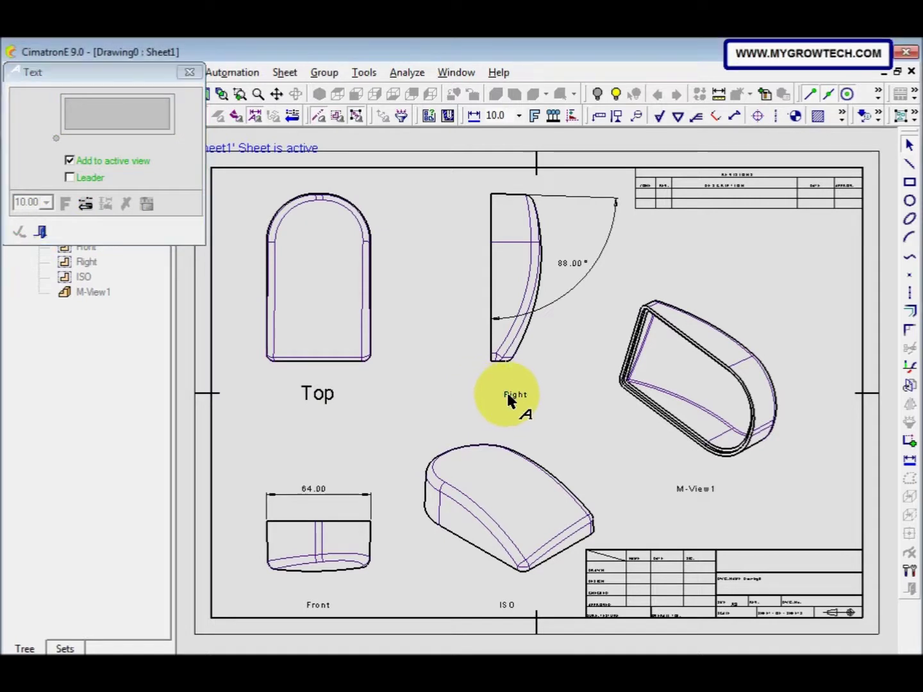
left_click(47, 203)
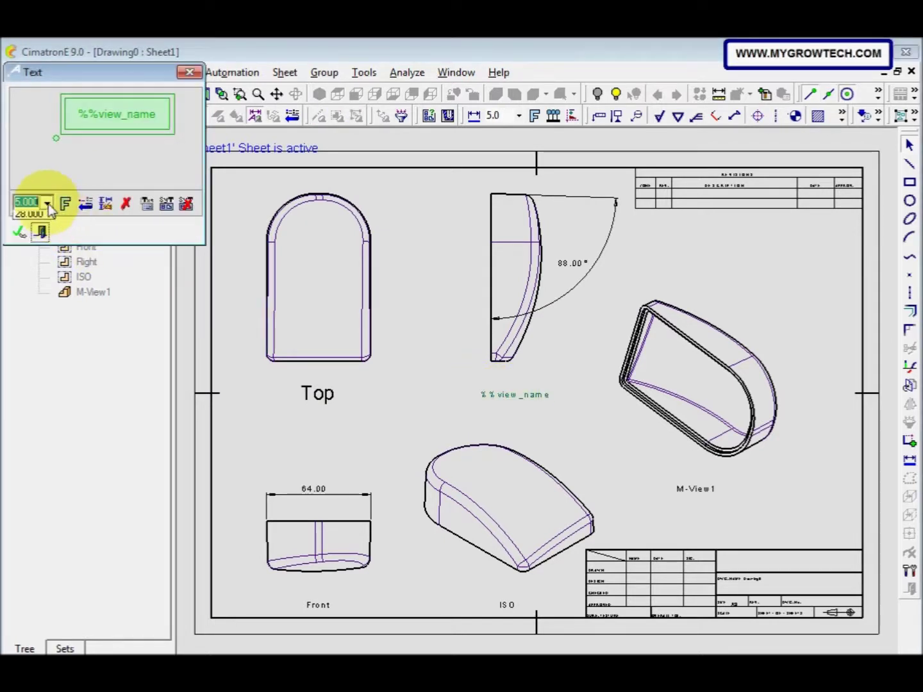
left_click(29, 261)
left_click(22, 232)
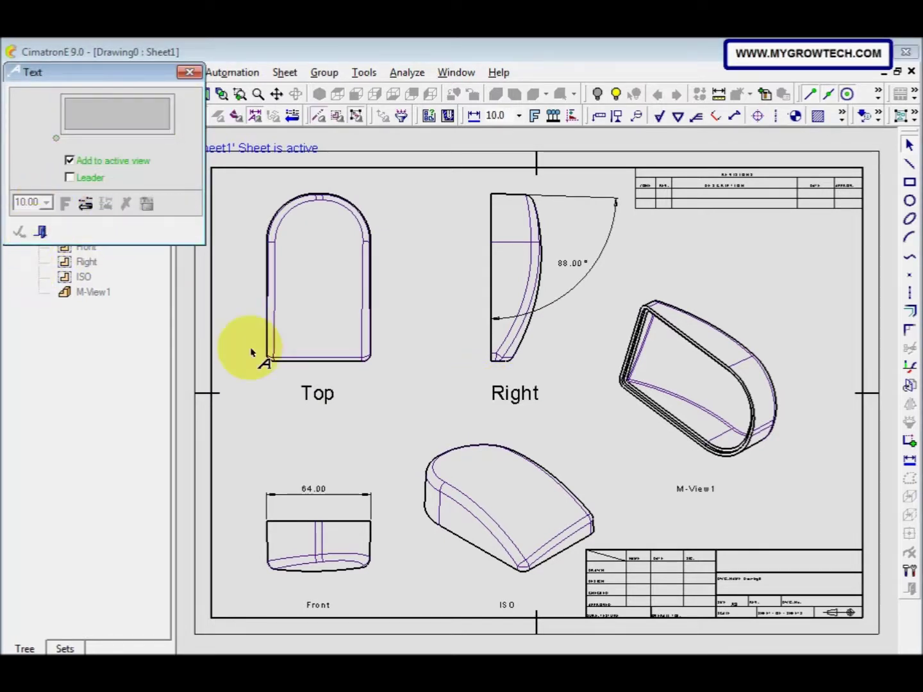
Set the text height of the M-View1 view label to 10.
double_click(671, 488)
left_click(40, 199)
left_click(46, 203)
left_click(32, 263)
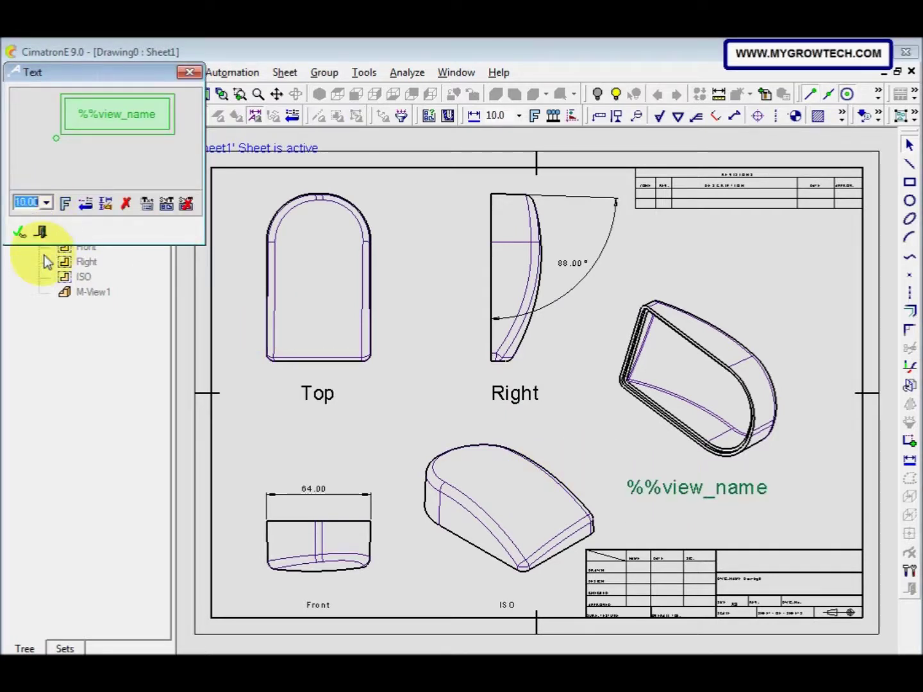
left_click(20, 233)
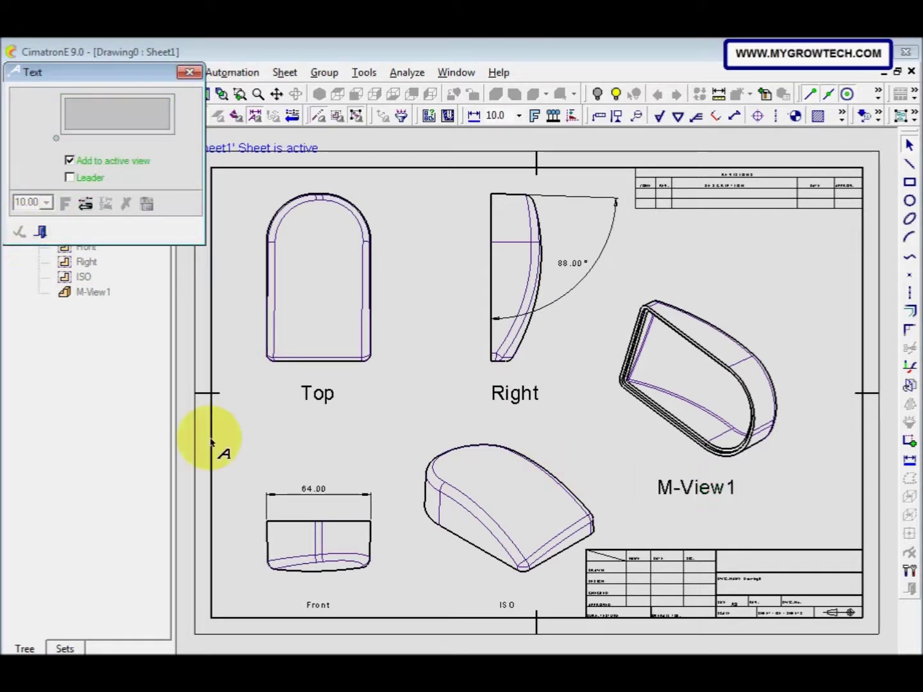
Set the text height of the Front and ISO view labels to 10 and finish text editing.
double_click(319, 606)
left_click(45, 203)
left_click(32, 263)
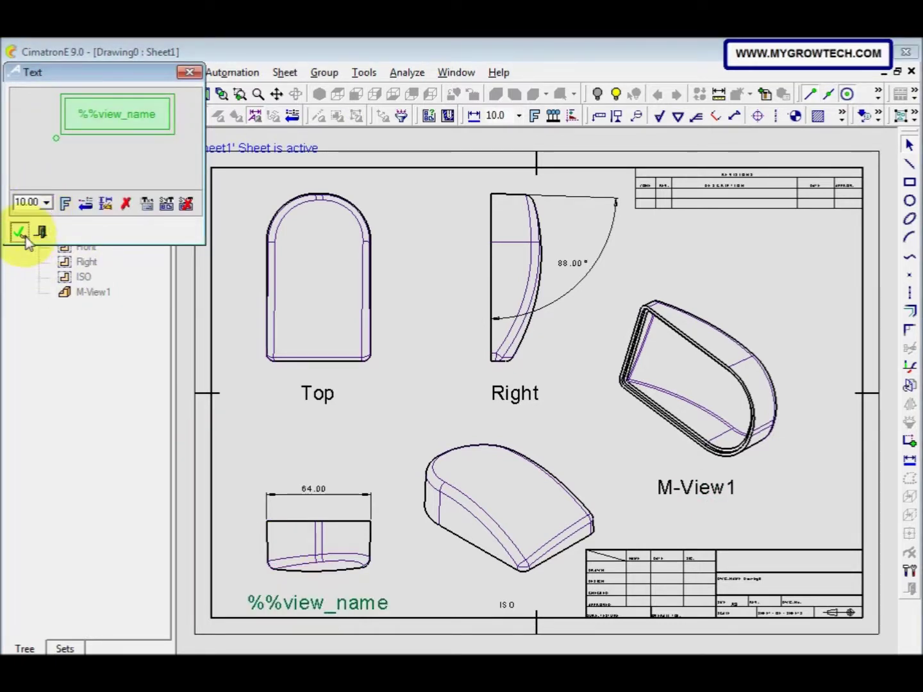
left_click(26, 237)
double_click(508, 607)
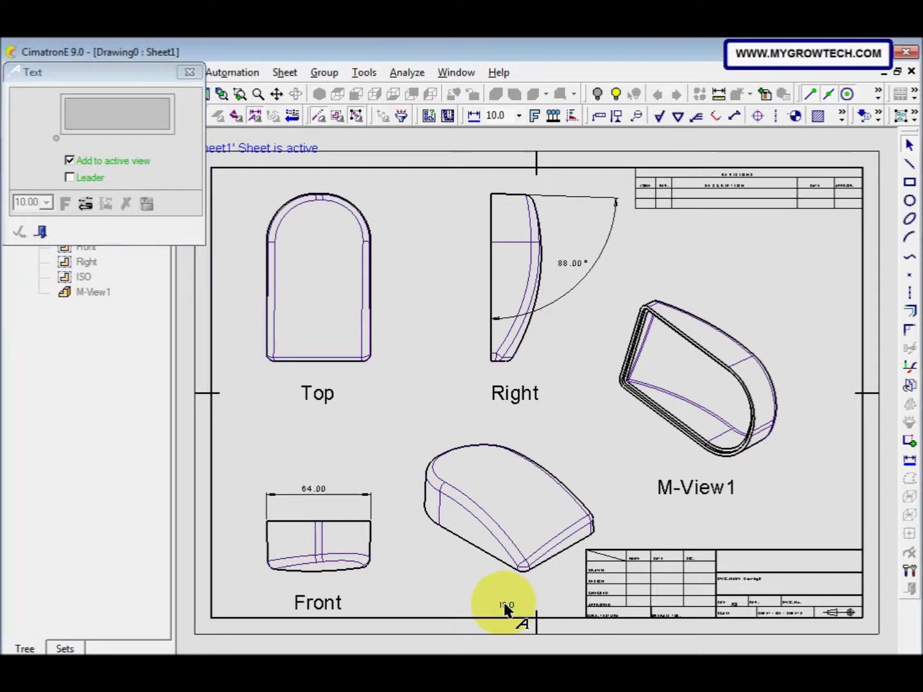
left_click(46, 202)
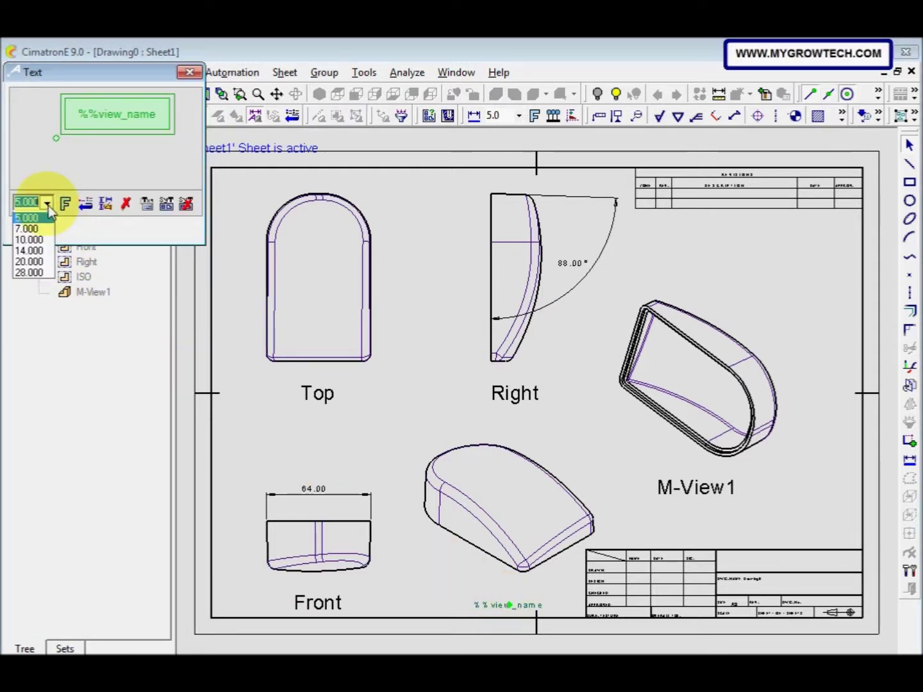
left_click(49, 263)
left_click(21, 232)
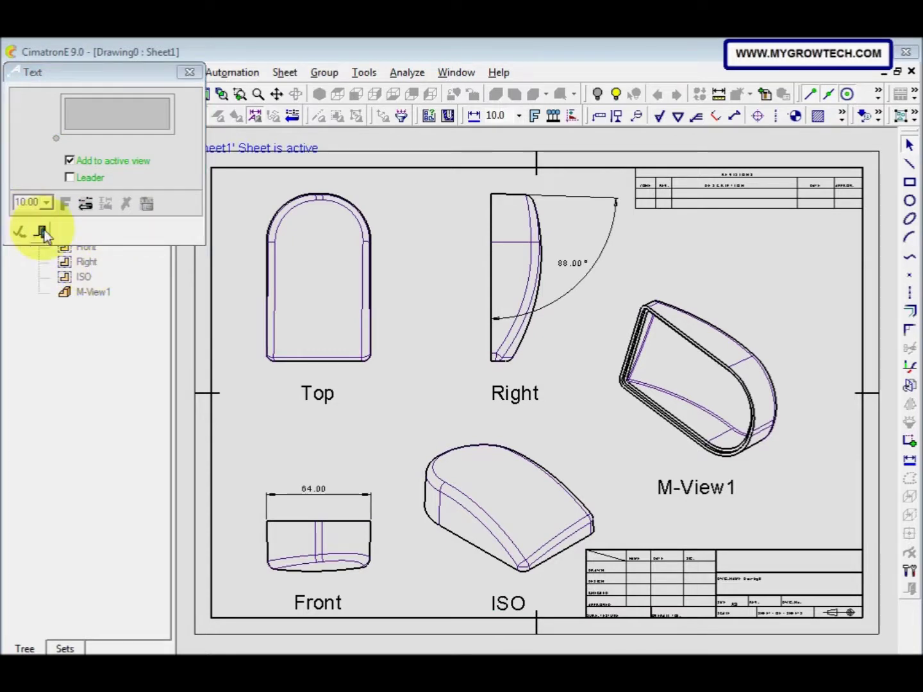
left_click(43, 230)
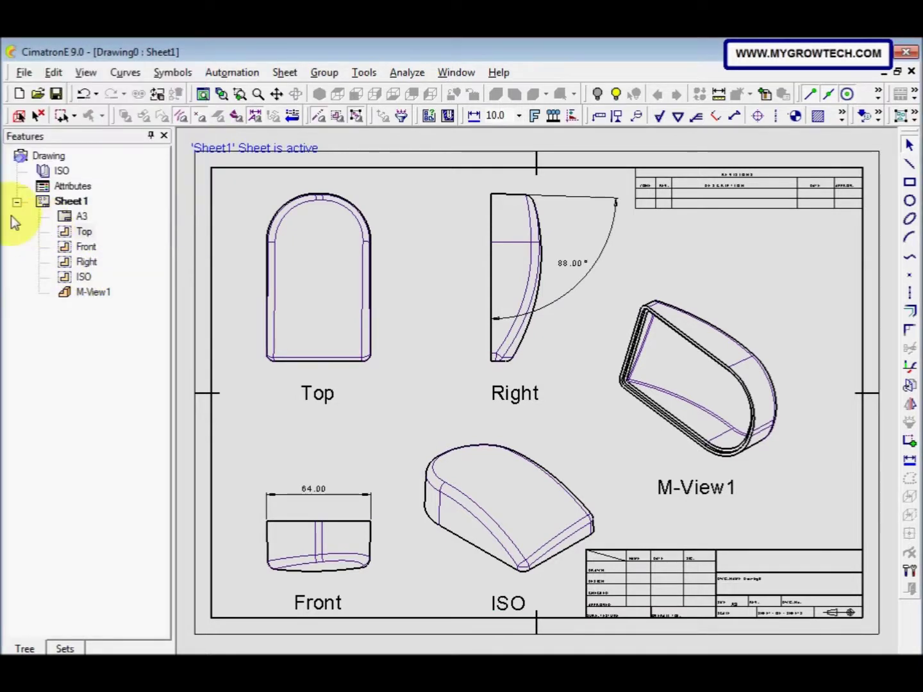
Place a text note with a leader pointing at the ISO view's long upper curved edge, positioned above that view.
right_click(413, 297)
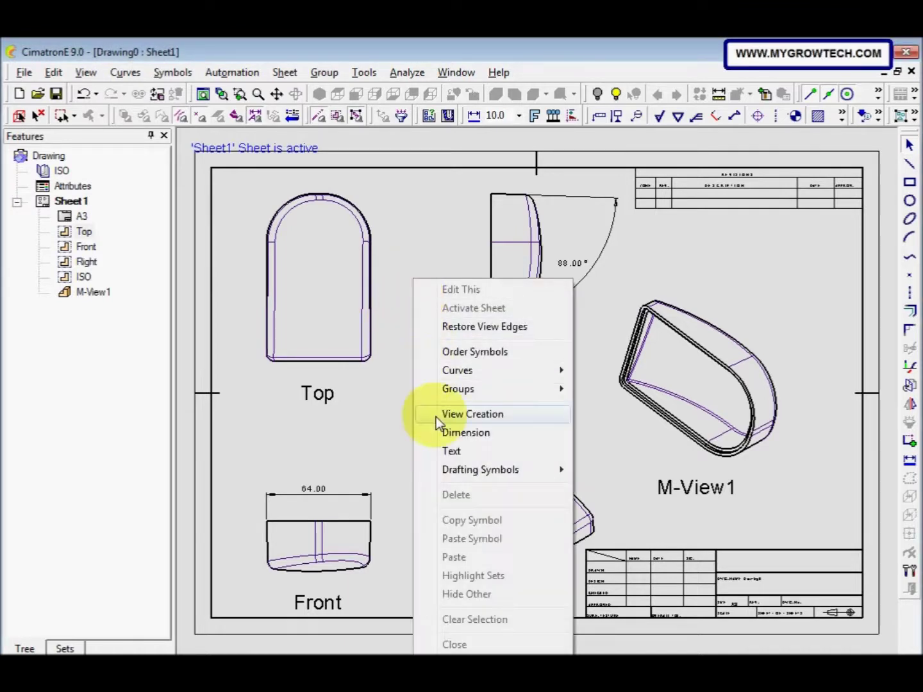
left_click(449, 452)
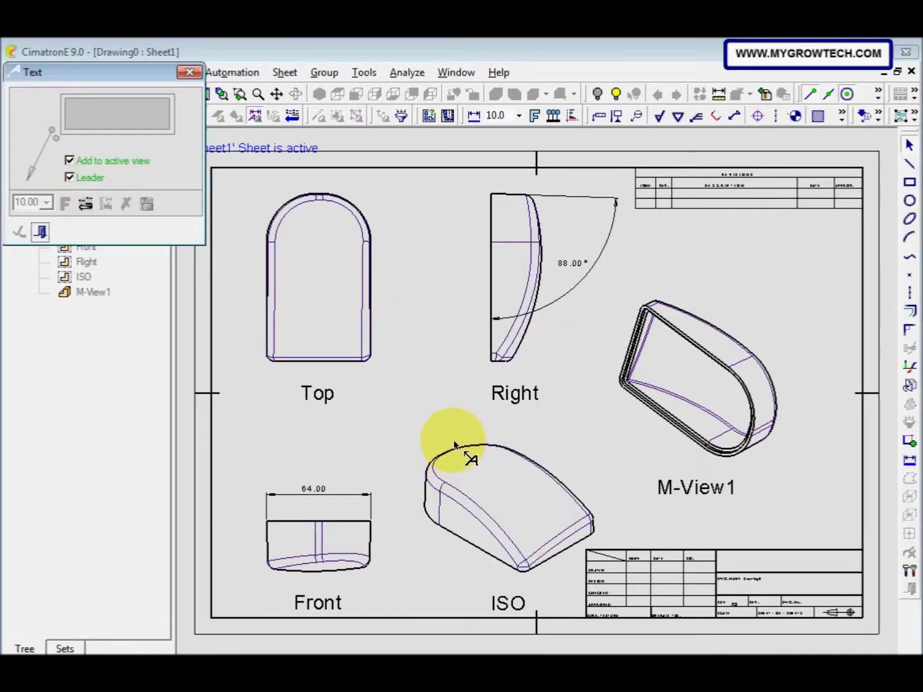
left_click(571, 493)
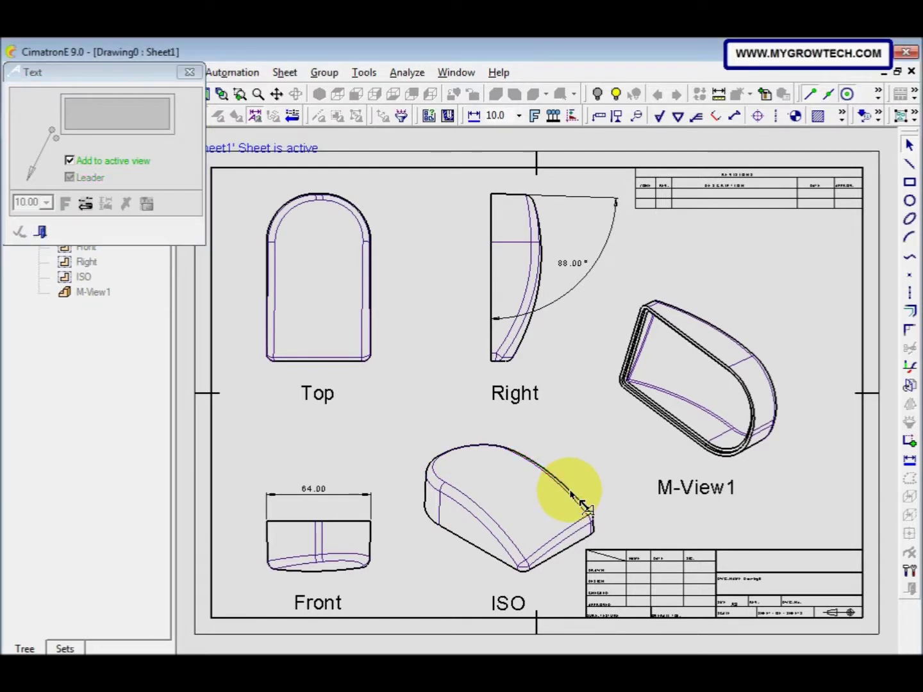
left_click(571, 429)
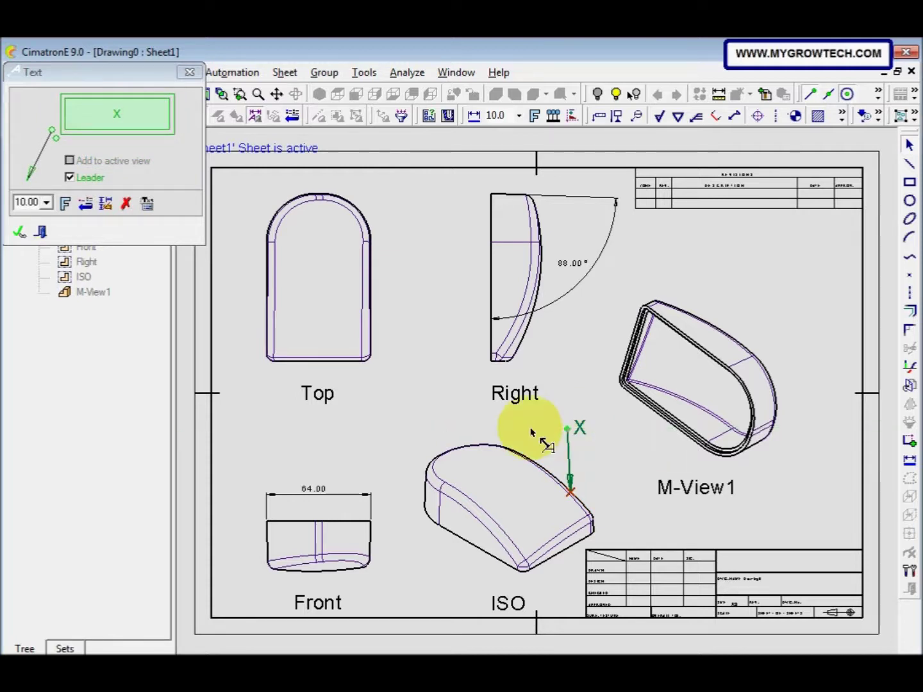
Insert the %%PART_NAME attribute as the leader note's text.
left_click(146, 204)
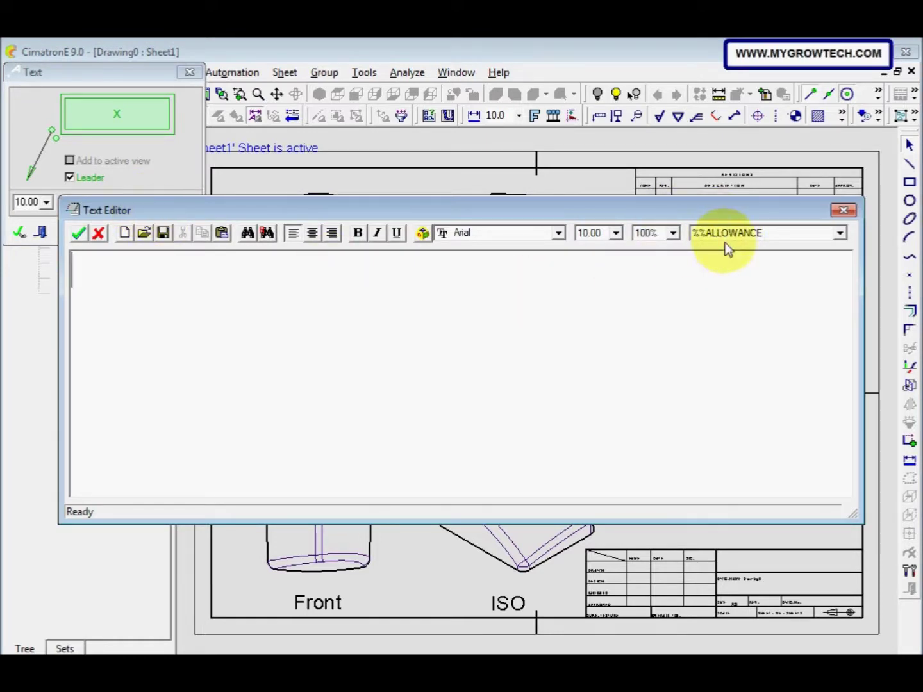
left_click(840, 234)
scroll(814, 289, "down", 3)
scroll(815, 295, "down", 12)
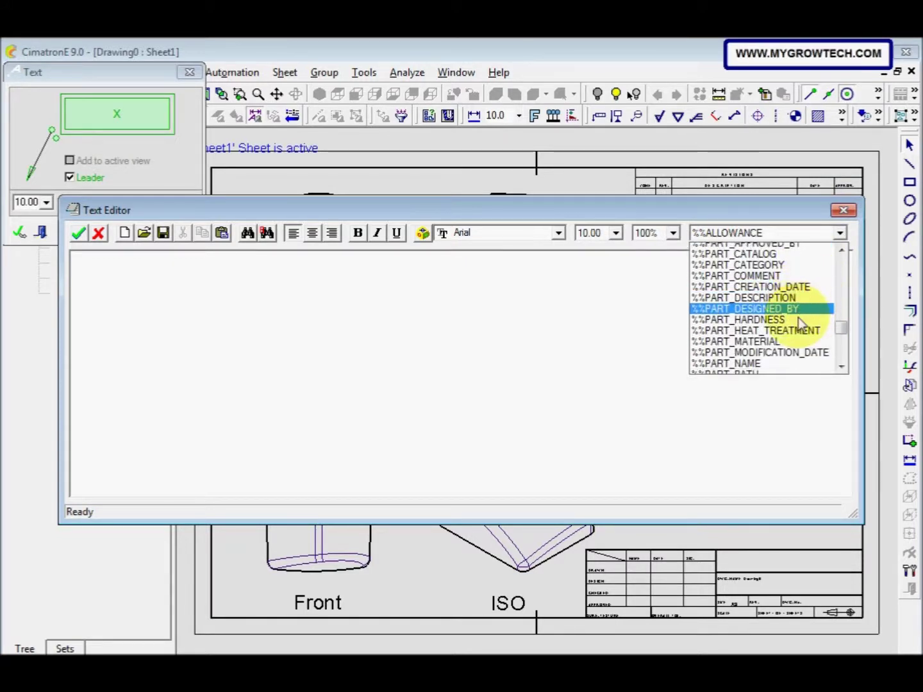
scroll(807, 318, "down", 1)
left_click(782, 336)
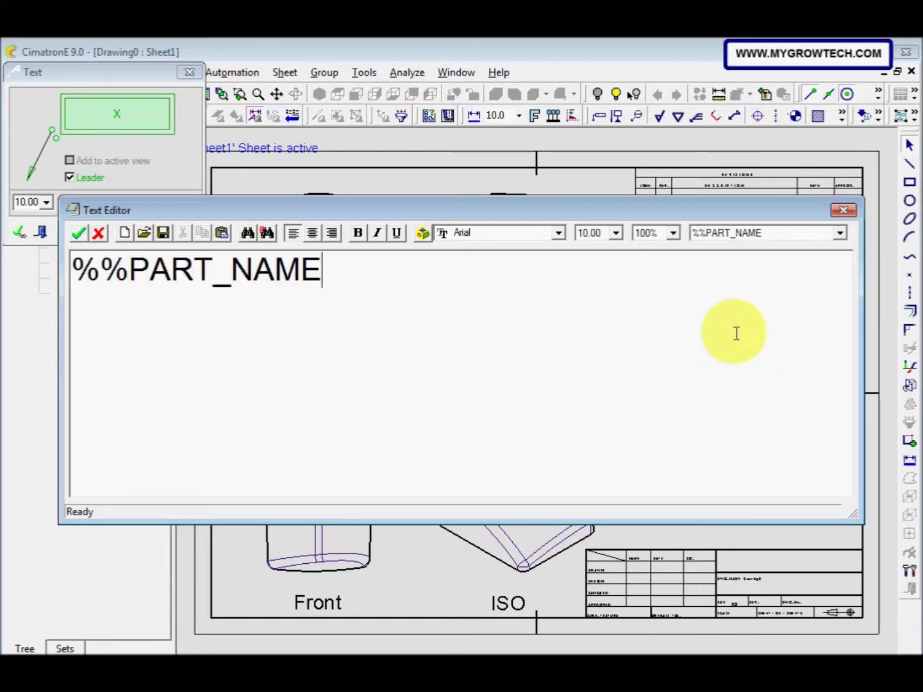
left_click(78, 234)
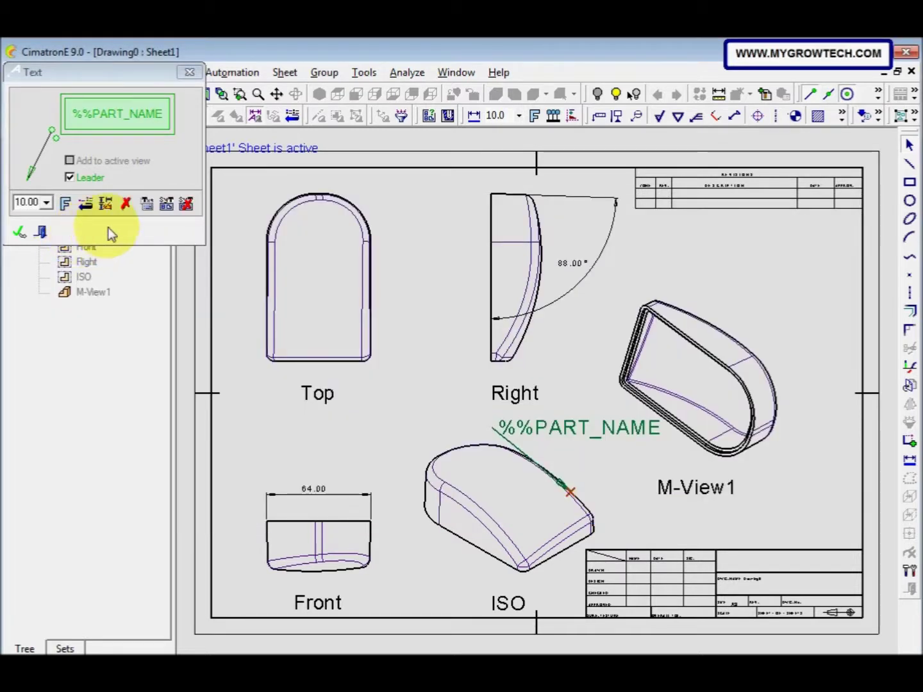
Link the note's part name attribute to the ISO view and finish the text.
left_click(165, 214)
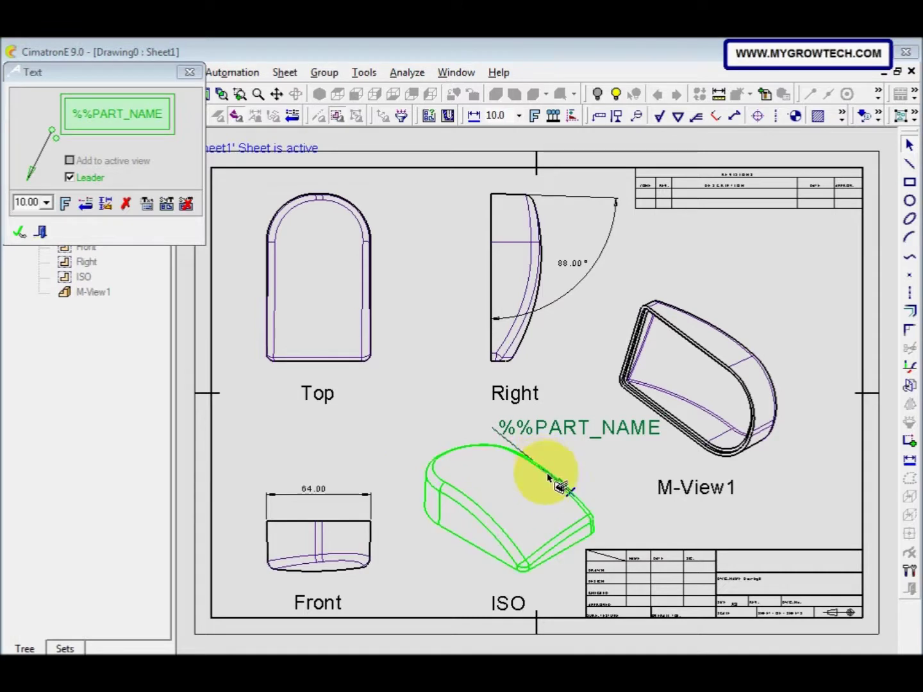
left_click(559, 486)
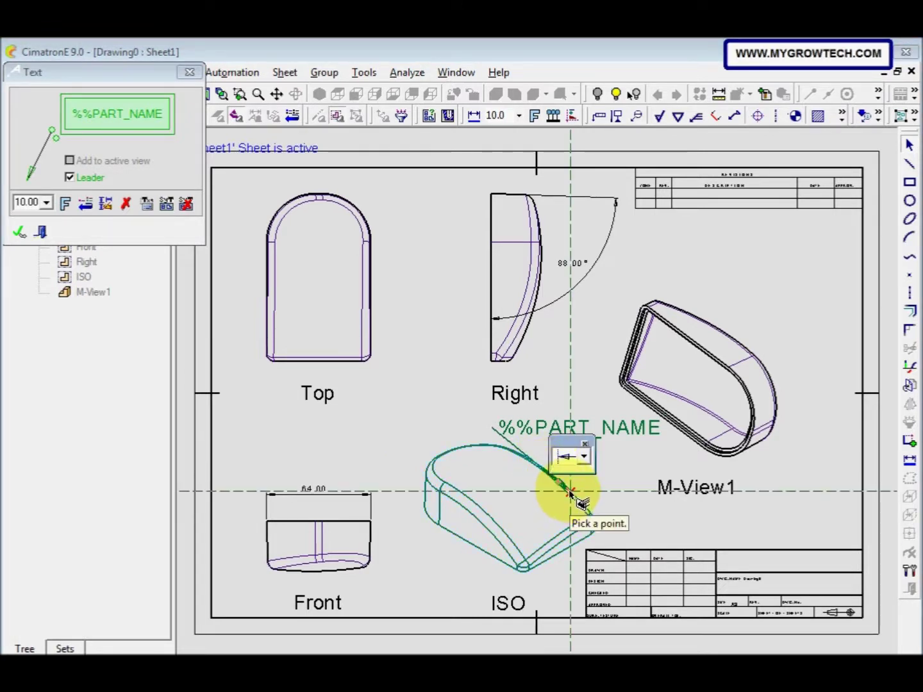
left_click(570, 493)
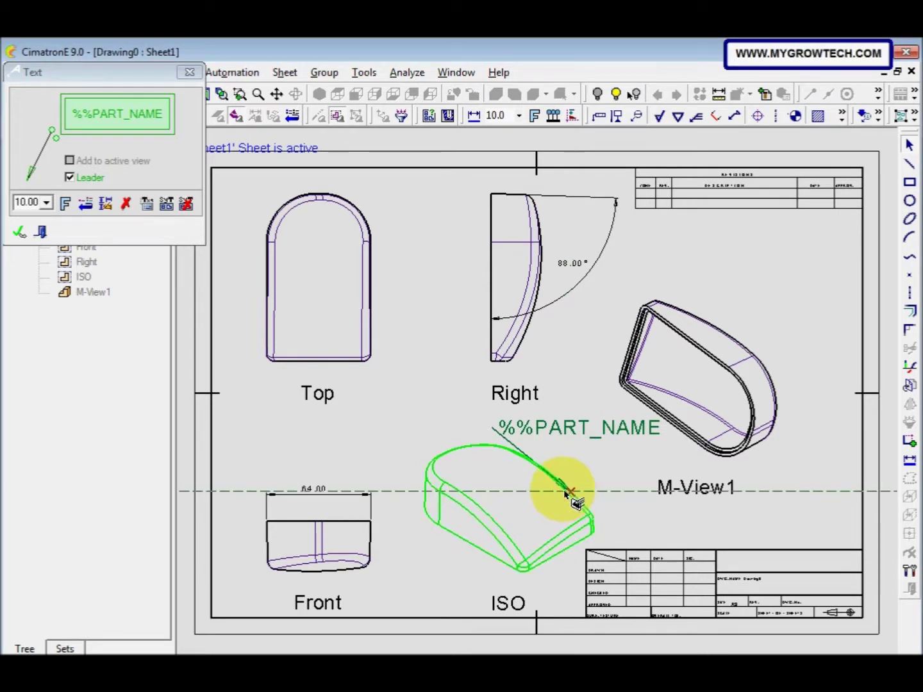
left_click(45, 234)
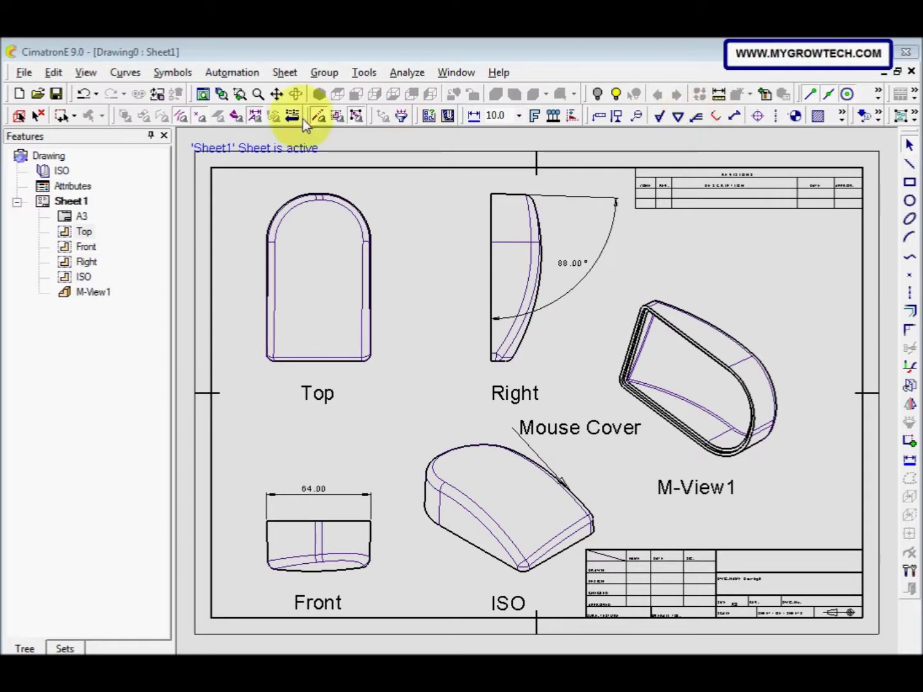
Add section line A across the Top view, running horizontally between its two straight vertical edges below mid-height.
left_click(185, 73)
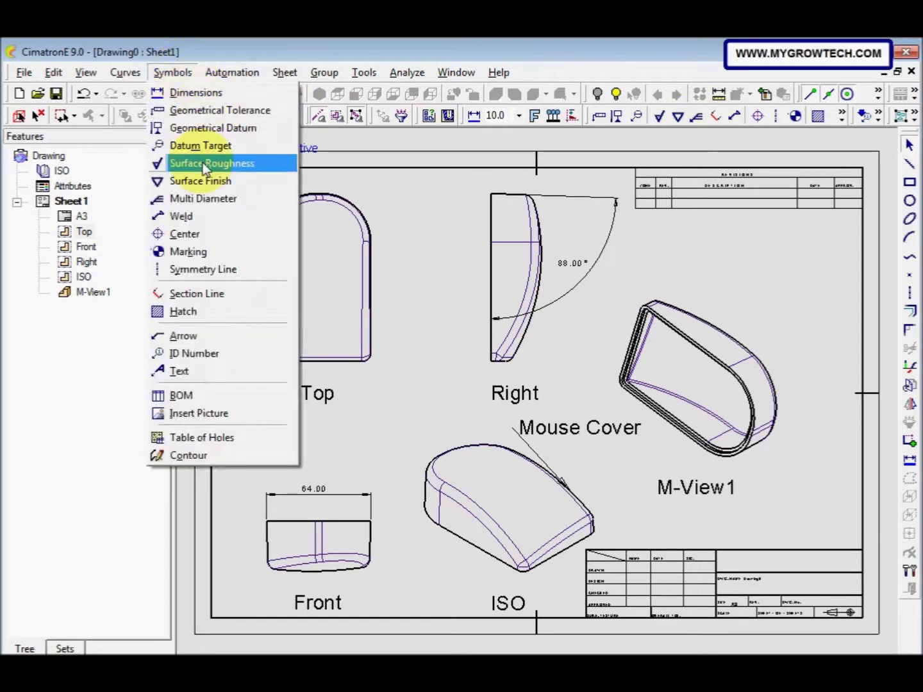
left_click(189, 295)
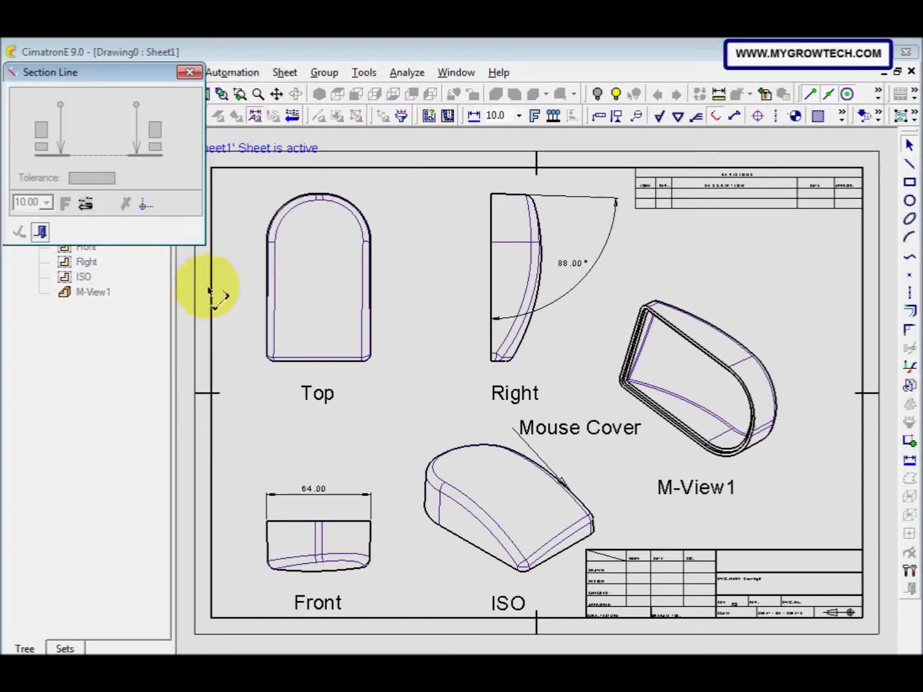
left_click(268, 306)
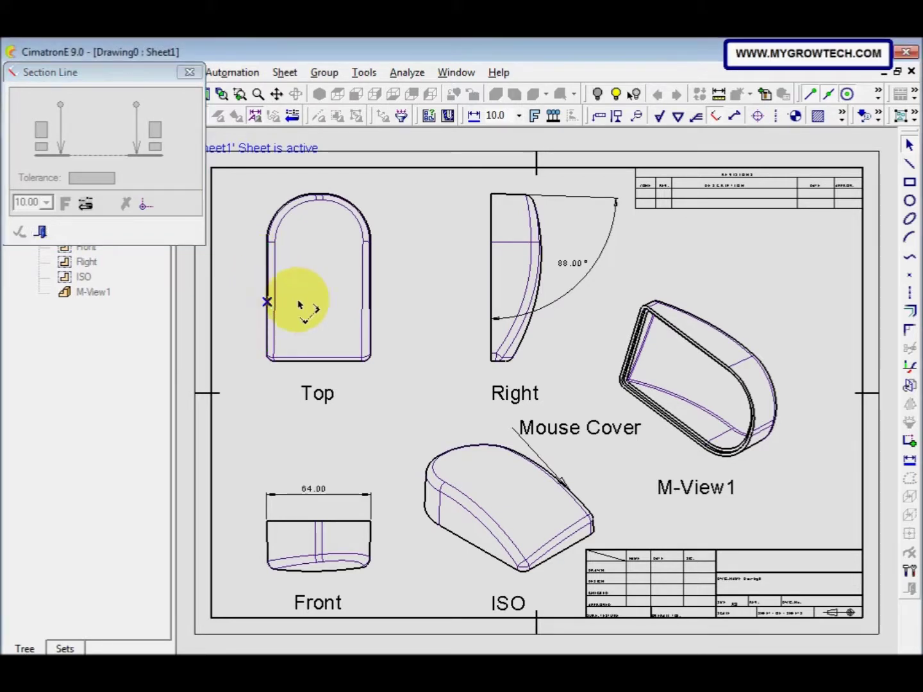
left_click(370, 300)
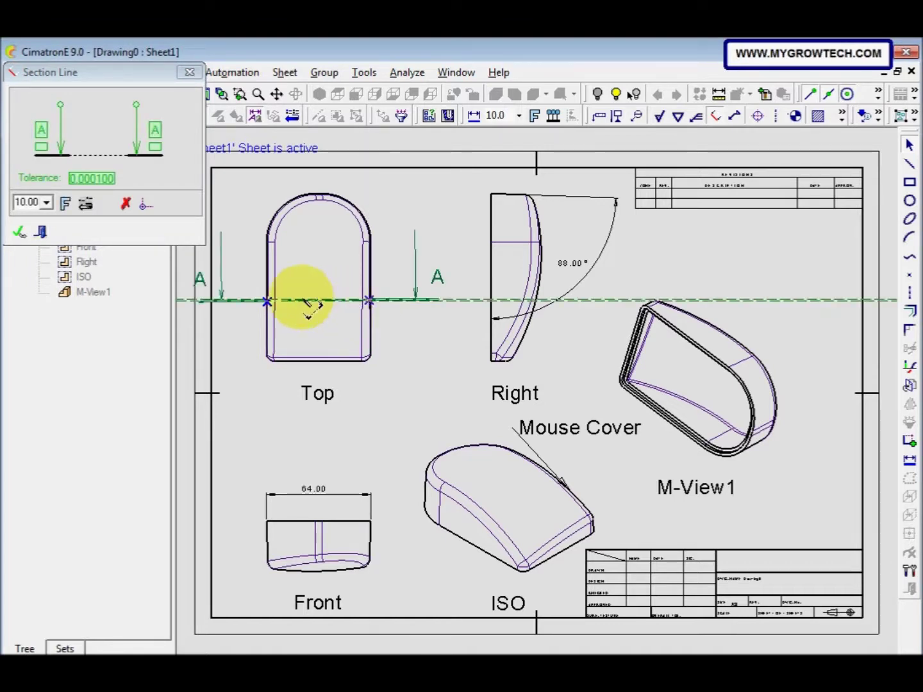
left_click(22, 234)
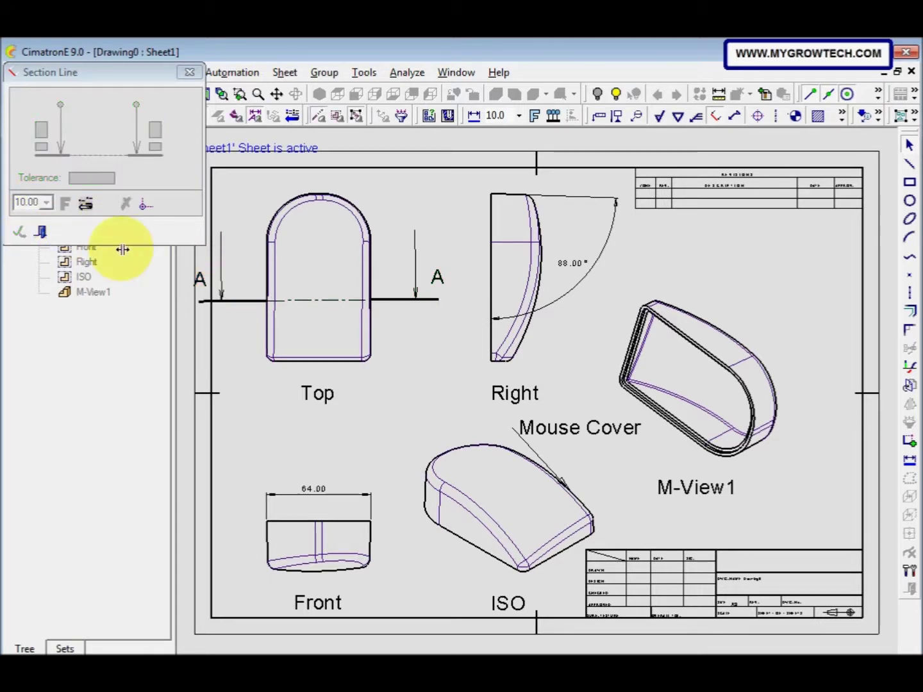
left_click(41, 233)
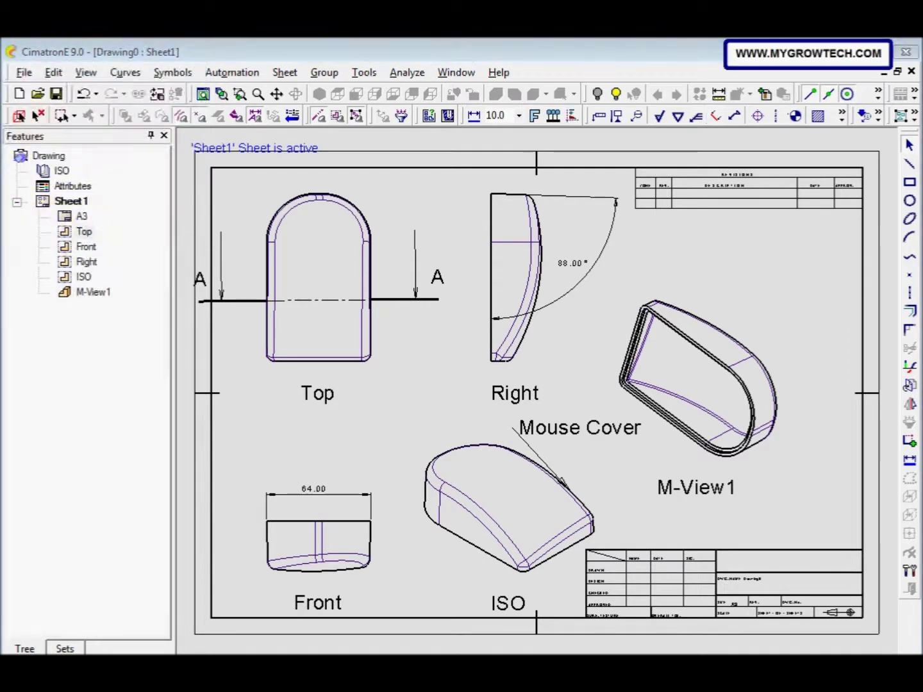
Create a 1:1 section view from section line A with a label distance of 10, placed between the Top and Front views.
right_click(418, 353)
left_click(455, 414)
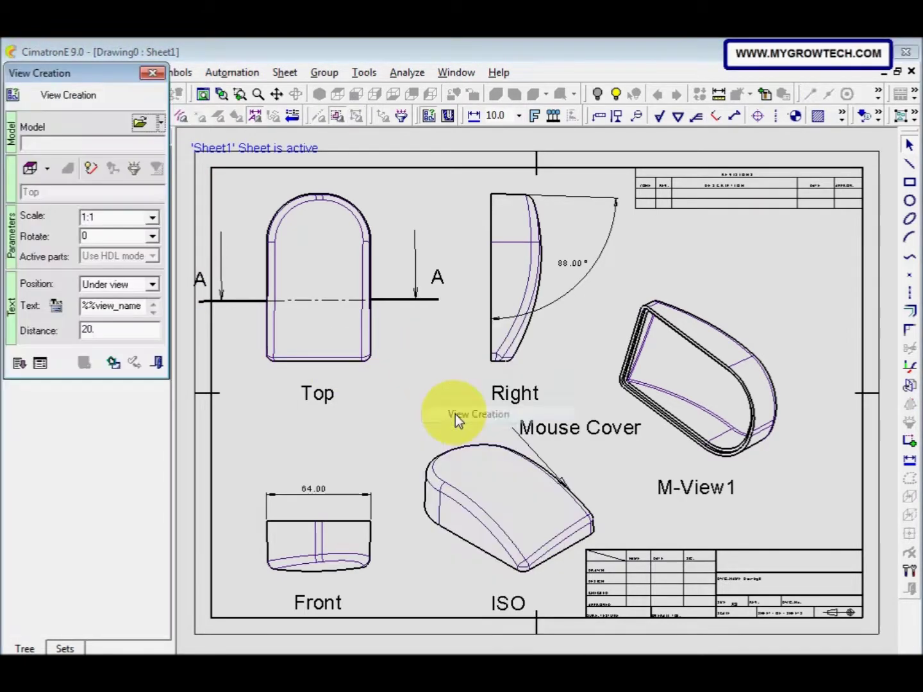
left_click(244, 305)
left_click(103, 330)
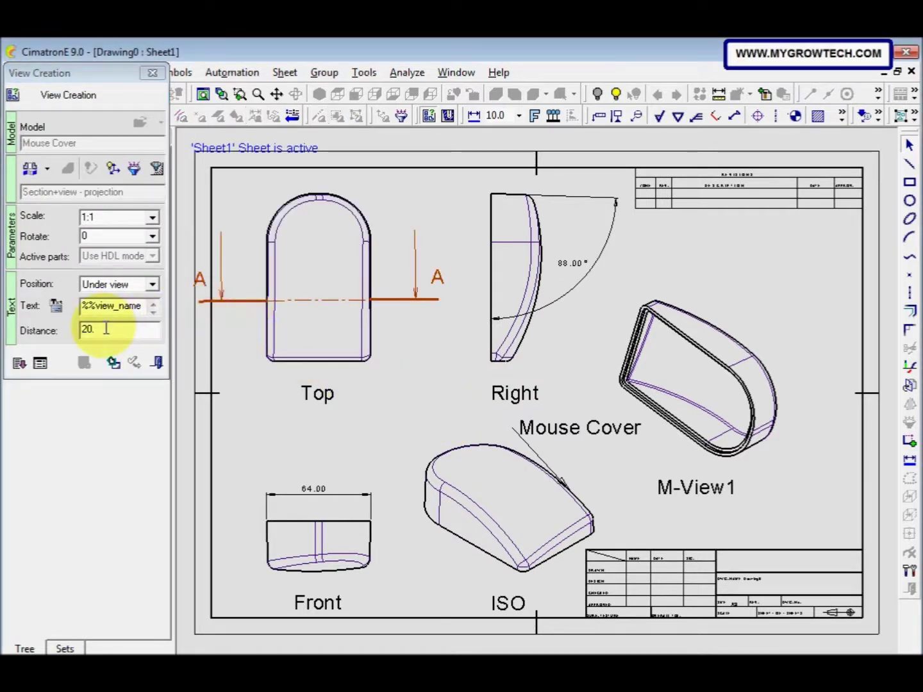
left_click_drag(102, 330, 78, 329)
type("10")
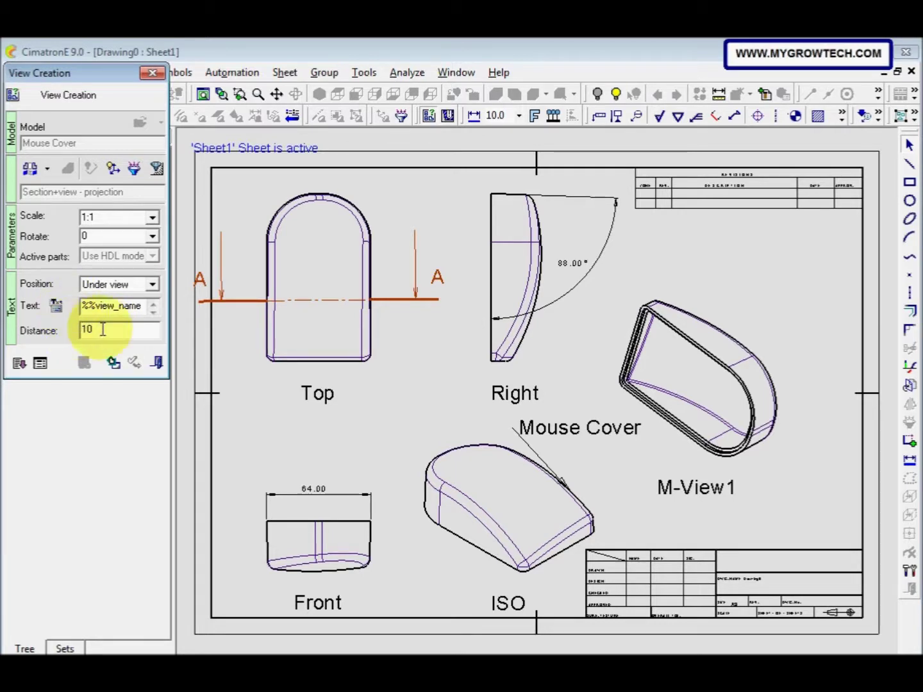
left_click(314, 439)
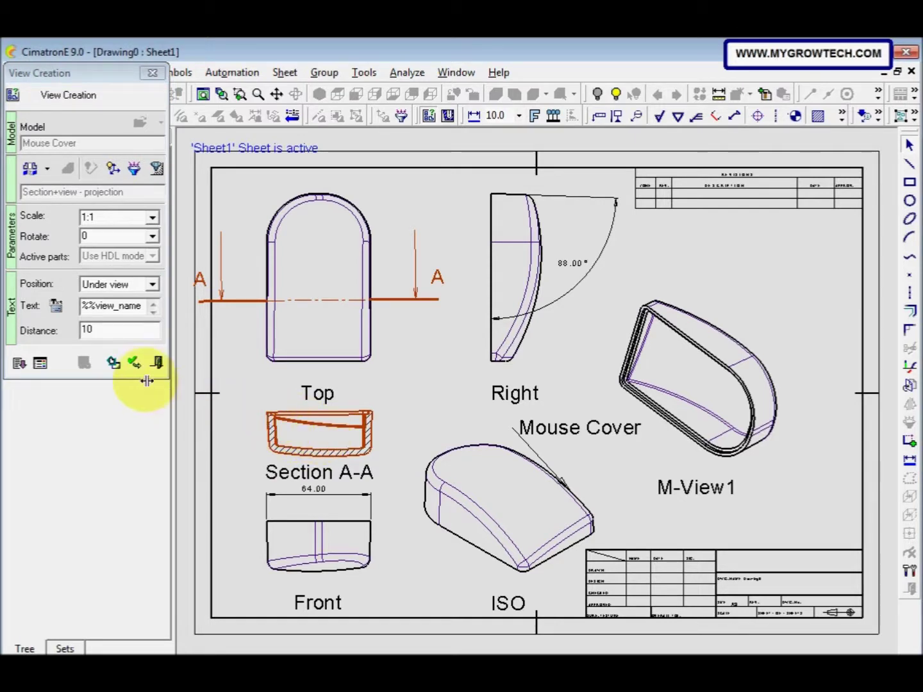
left_click(256, 392)
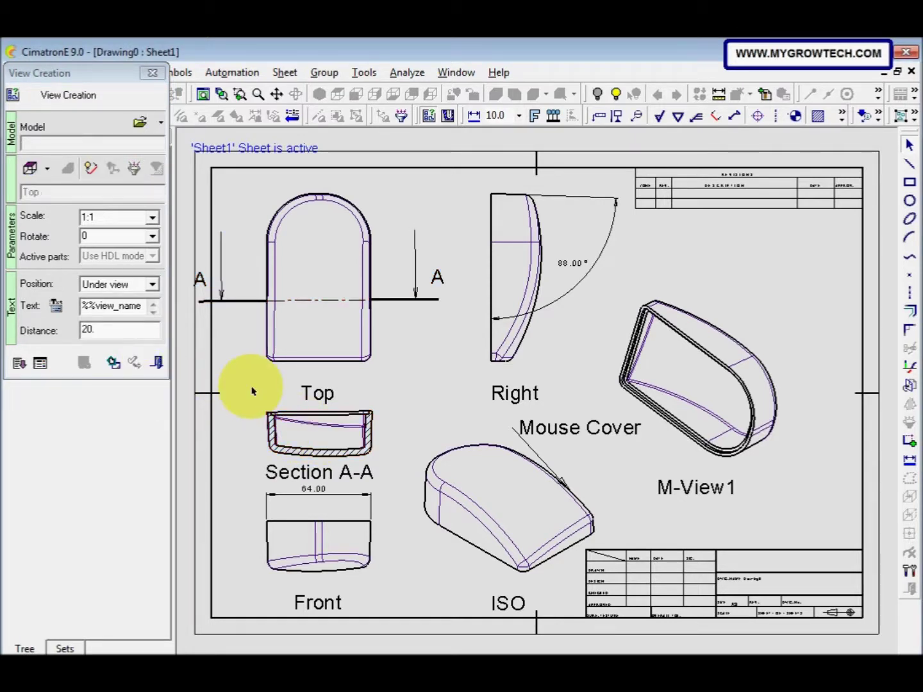
left_click(157, 365)
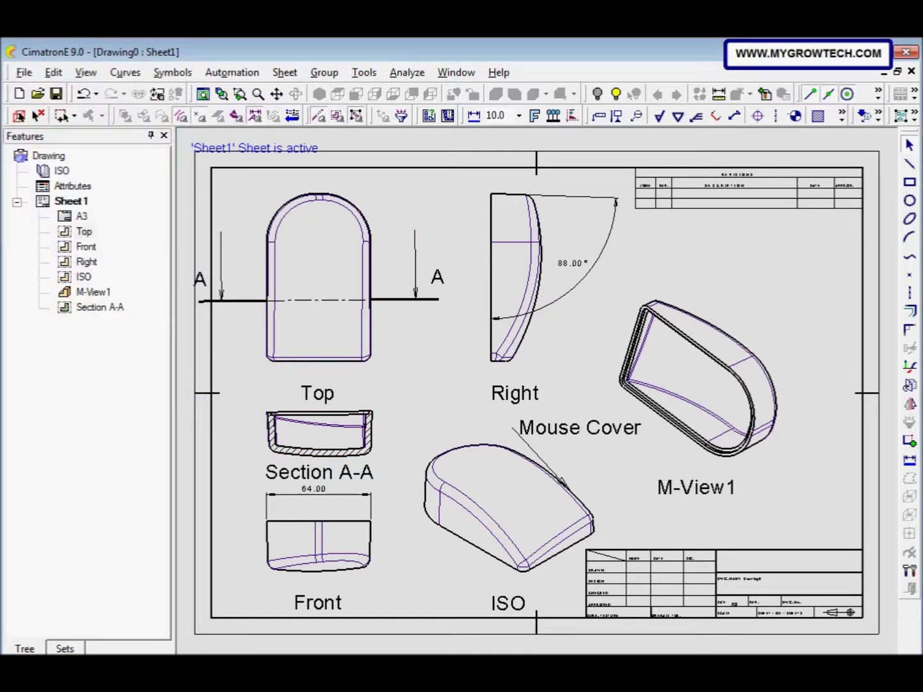